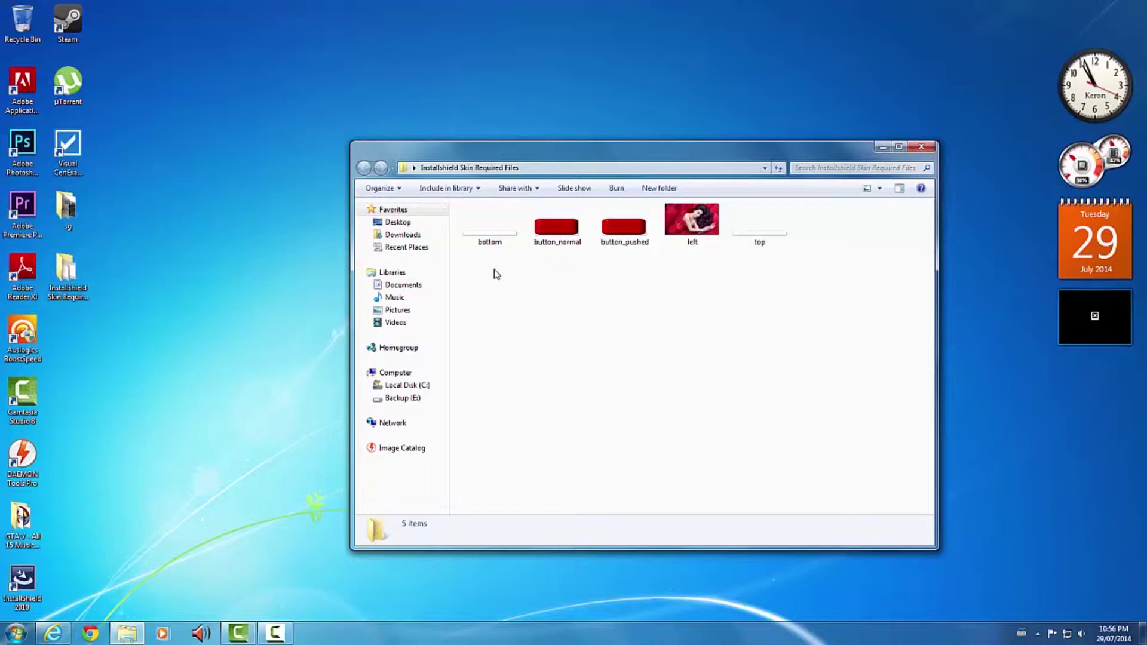
Close the required skin files folder and start a Command Prompt by searching for cmd.
left_click(934, 149)
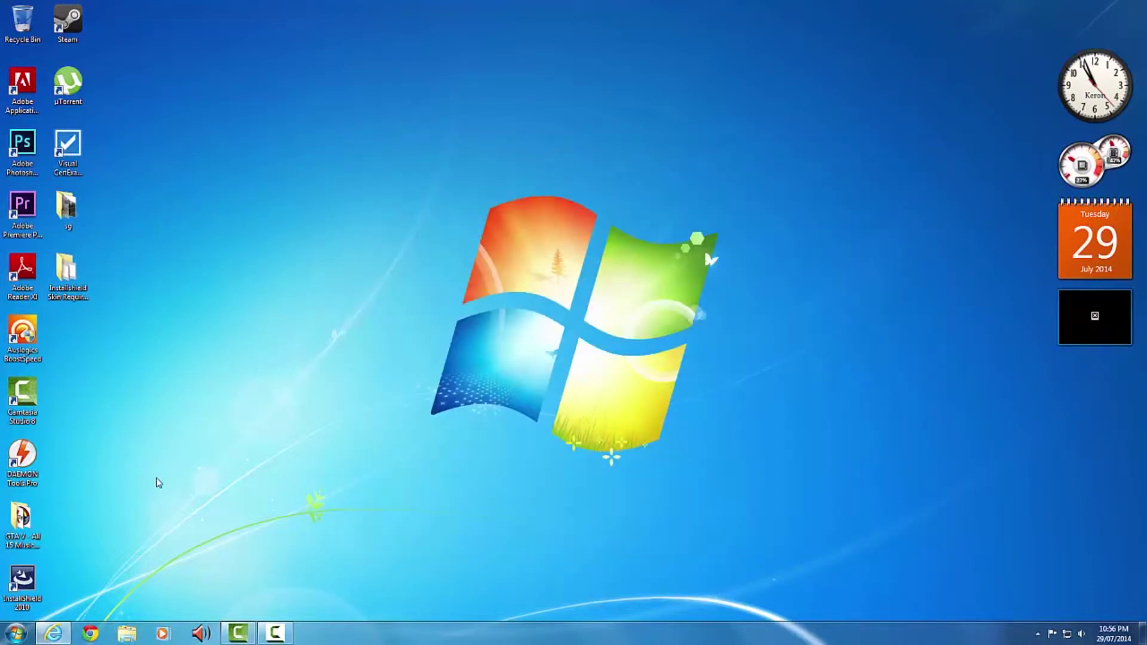
left_click(17, 633)
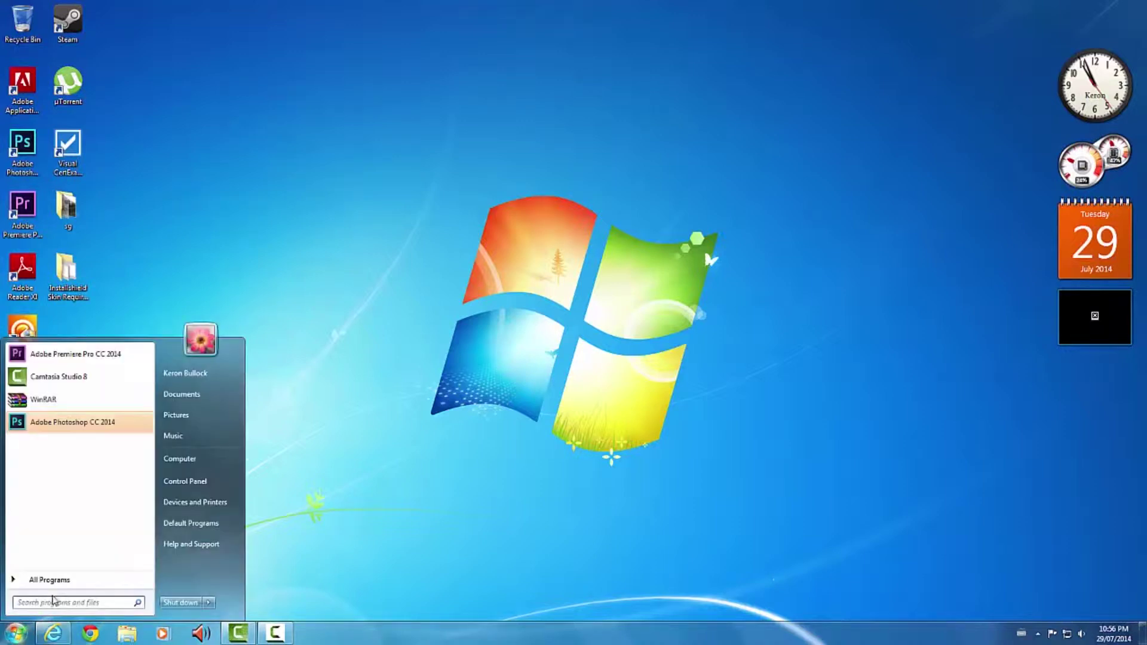
left_click(48, 603)
type("new")
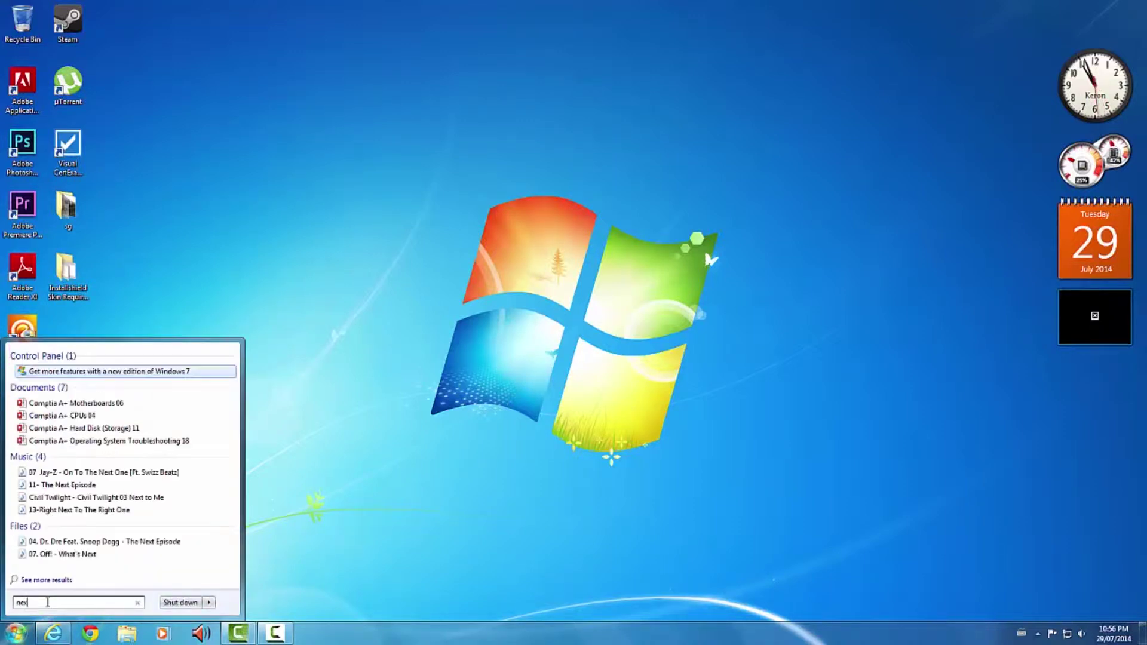
key("BackSpace")
key("BackSpace")
key("BackSpace")
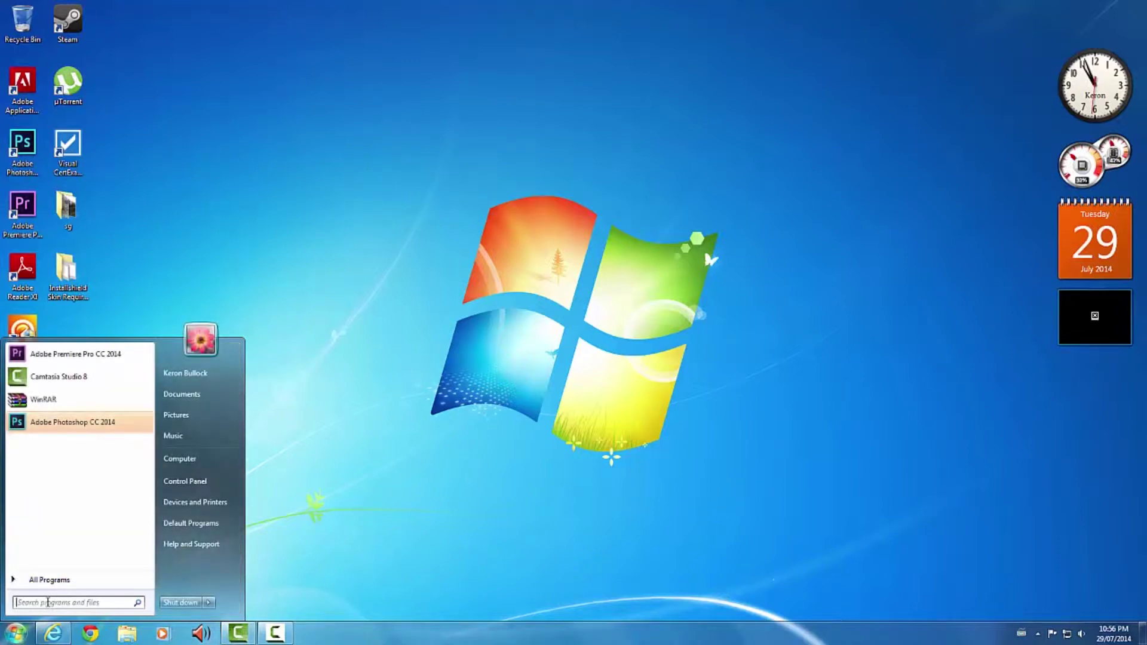
type("cmd")
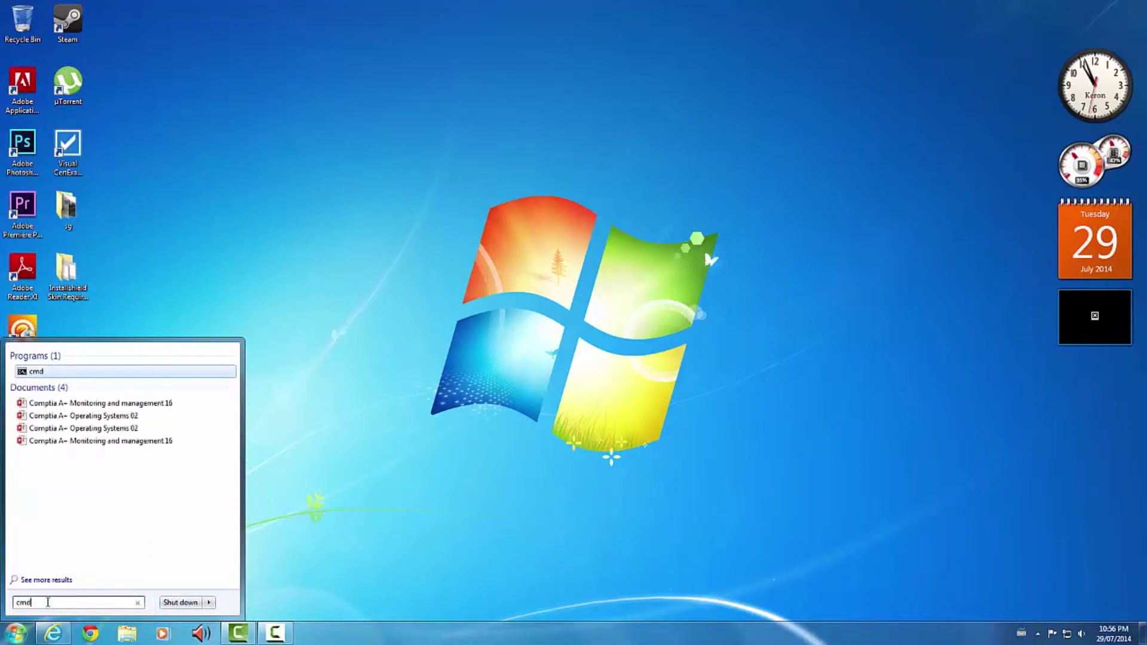
key("Return")
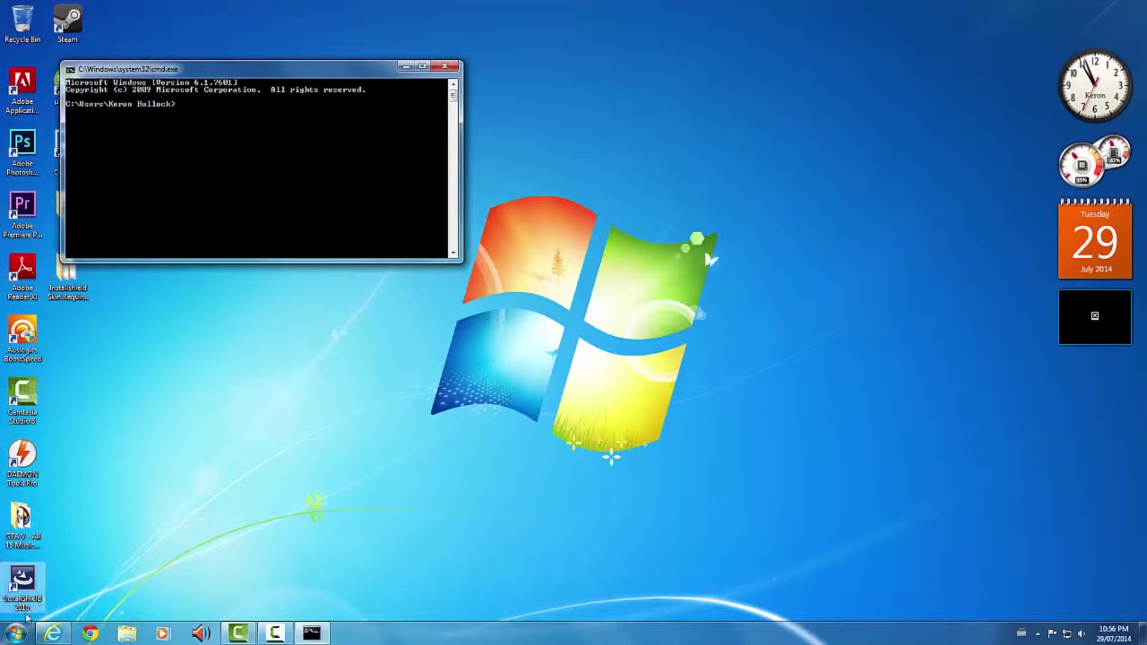
Browse to the MySkinFilesSrc folder on Local Disk (C:) and copy its full path.
left_click(16, 634)
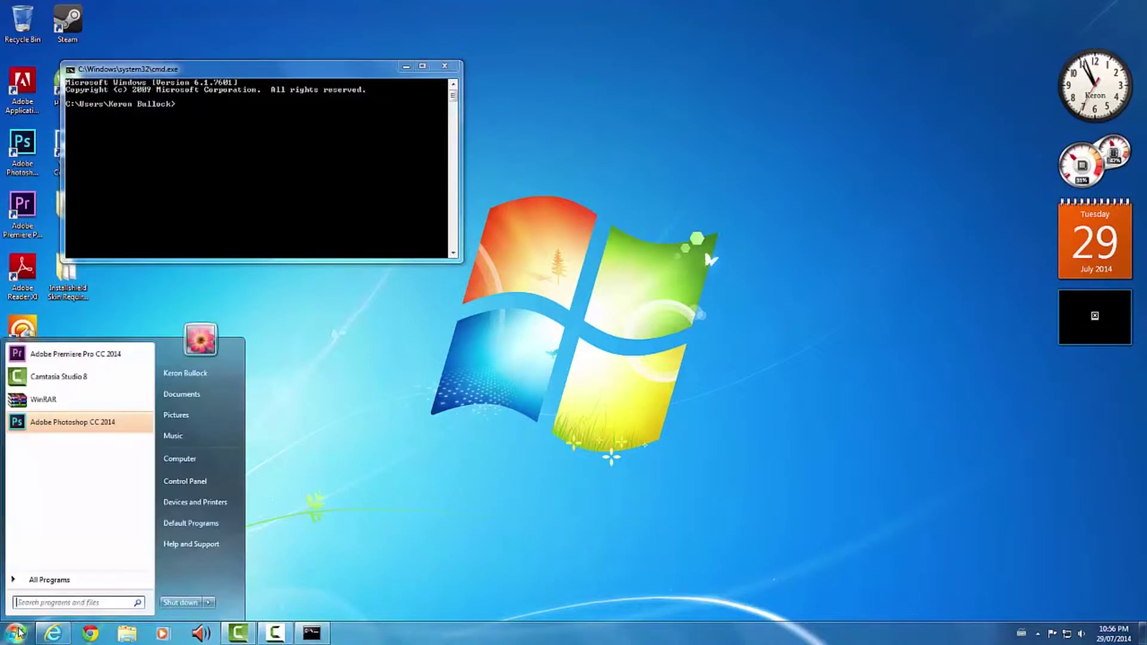
left_click(183, 459)
double_click(533, 240)
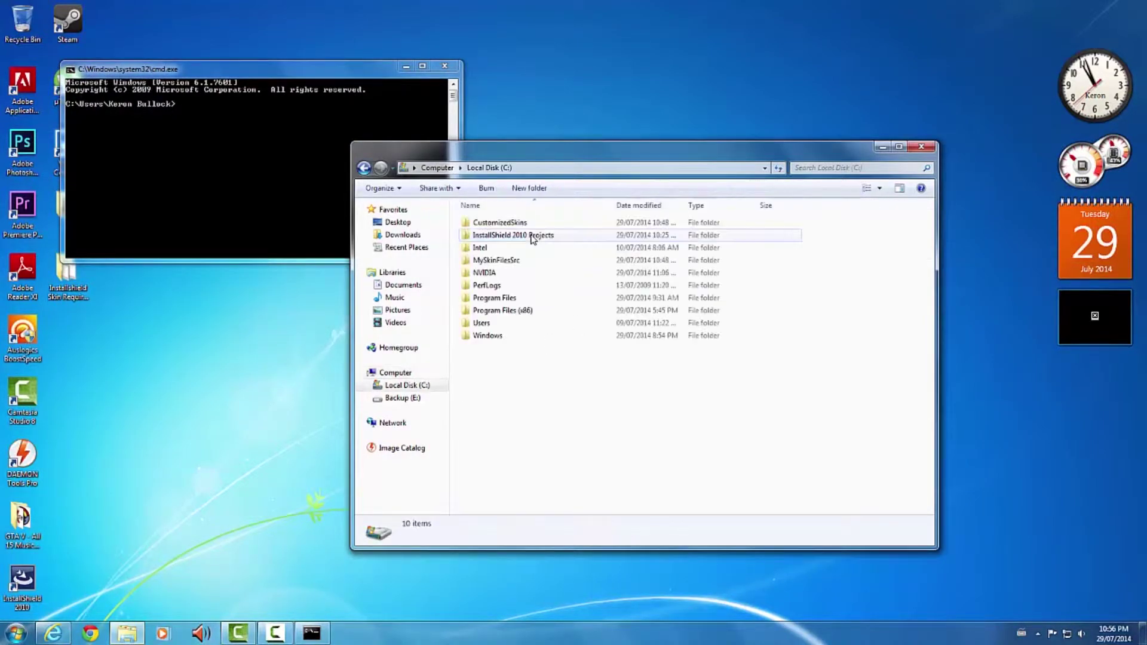
double_click(502, 262)
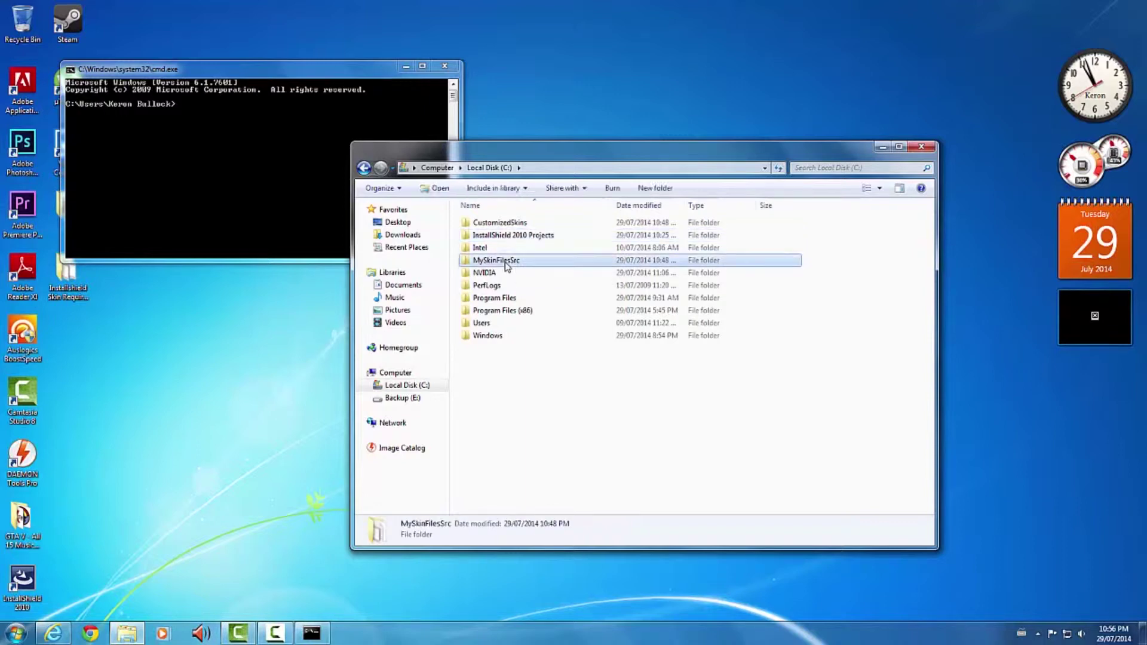
left_click(582, 167)
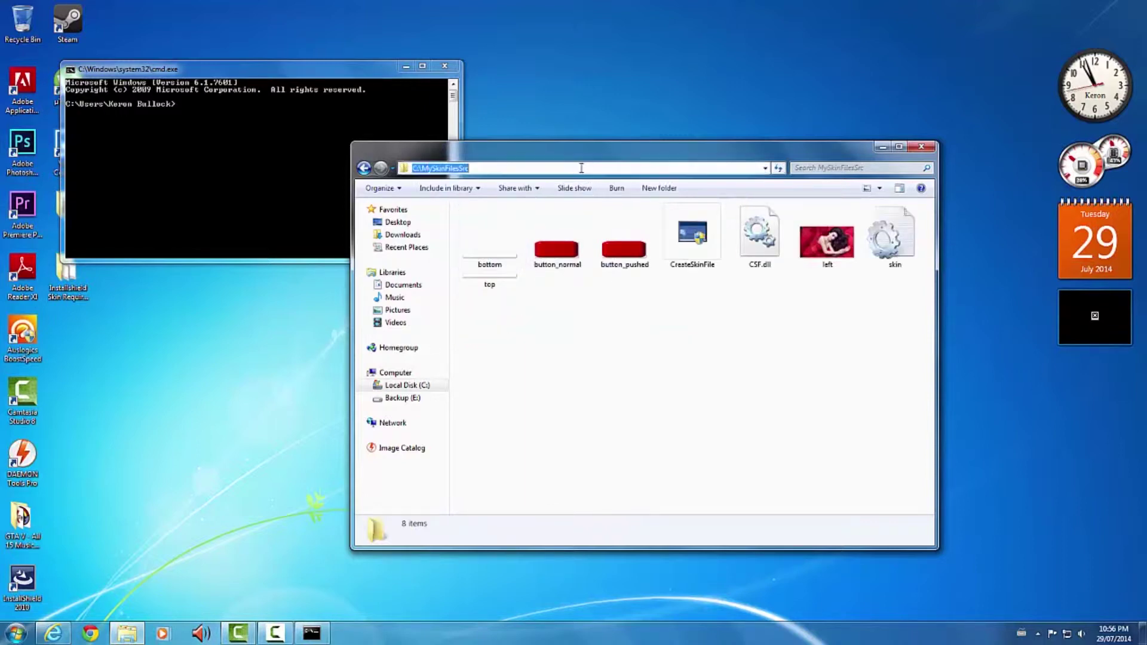
right_click(460, 169)
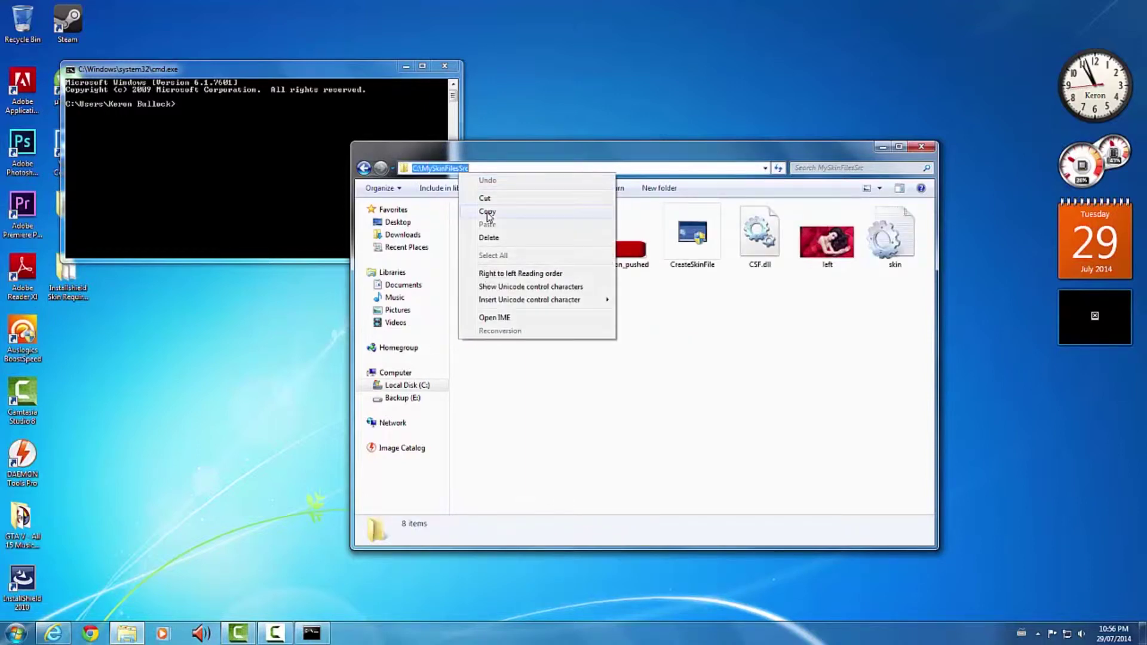
left_click(481, 210)
In the Command Prompt, change the working directory to C:\MySkinFilesSrc with the cd command and the copied path.
right_click(218, 134)
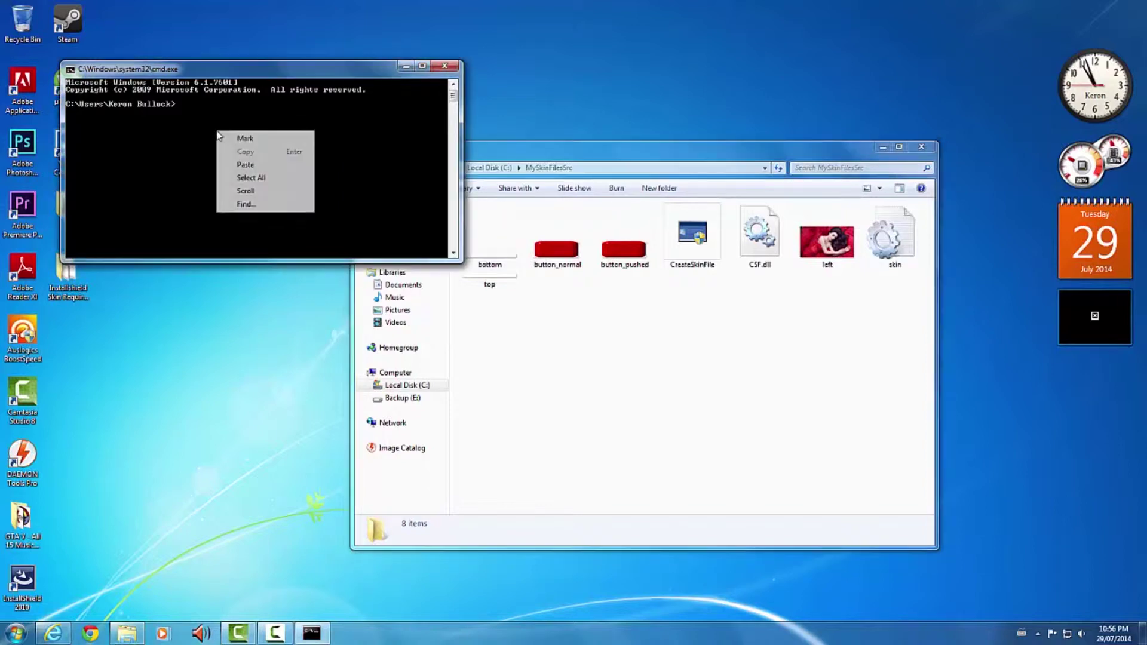
left_click(172, 140)
type("dd")
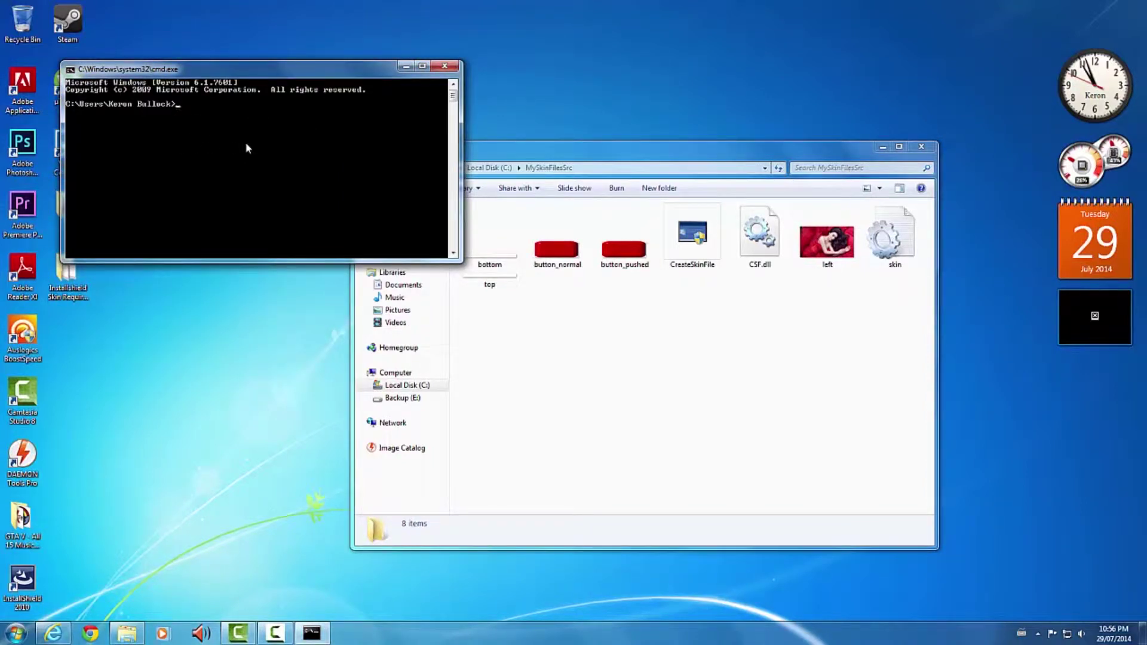
right_click(246, 143)
left_click(274, 176)
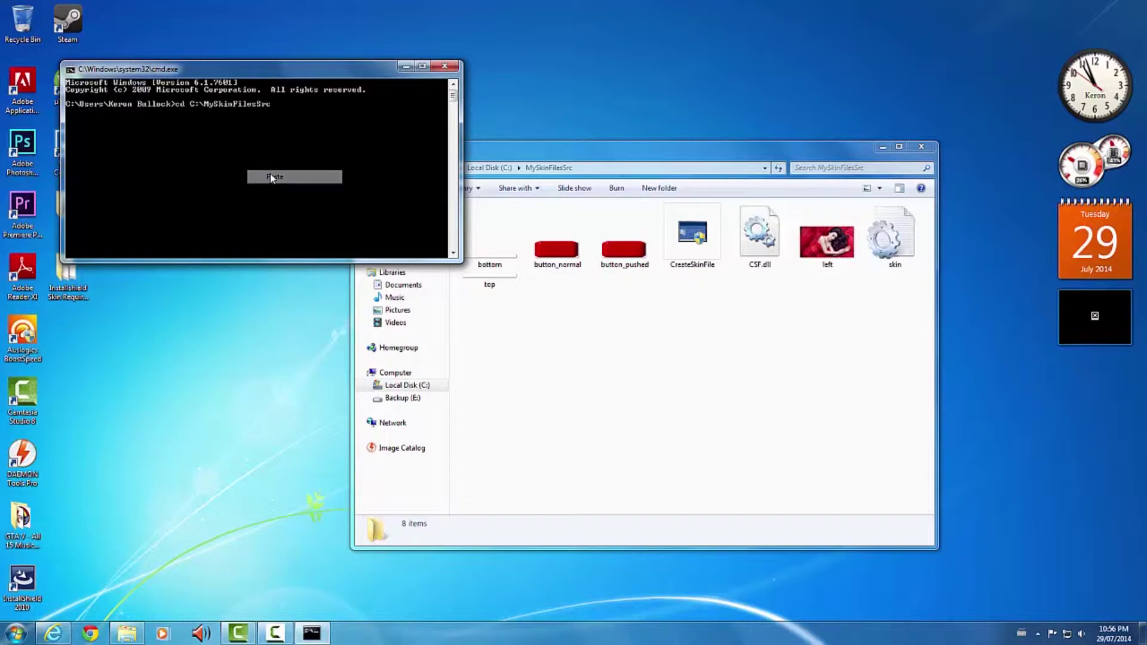
key("Return")
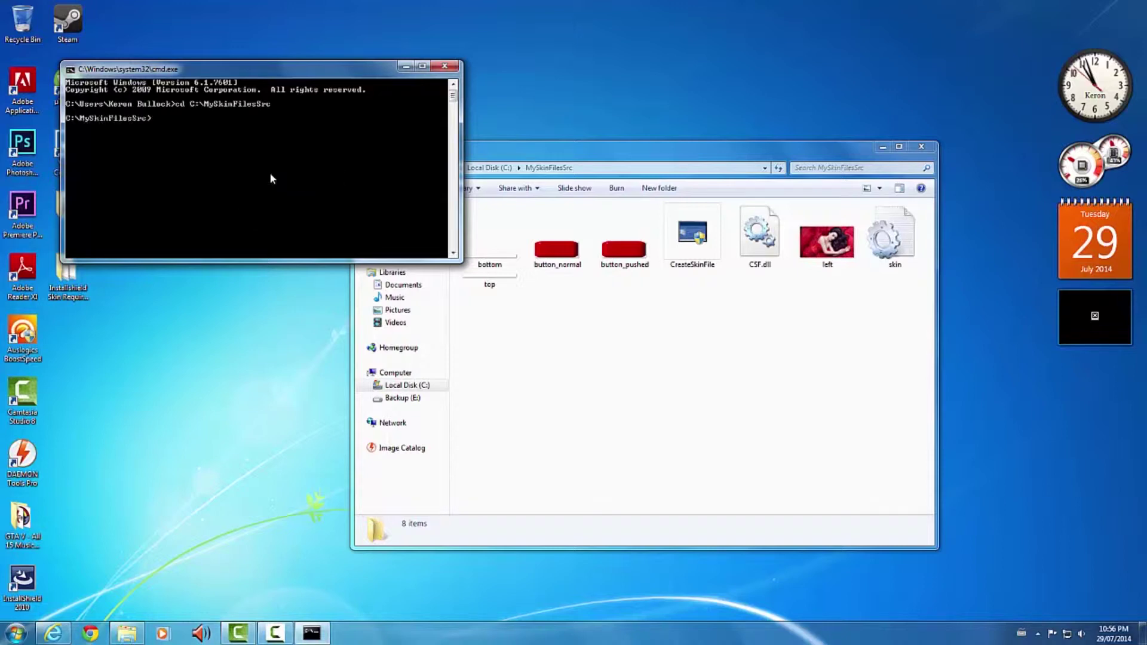
Examine the skin configuration file from the MySkinFilesSrc folder in Notepad, and close it without changes.
left_click(551, 345)
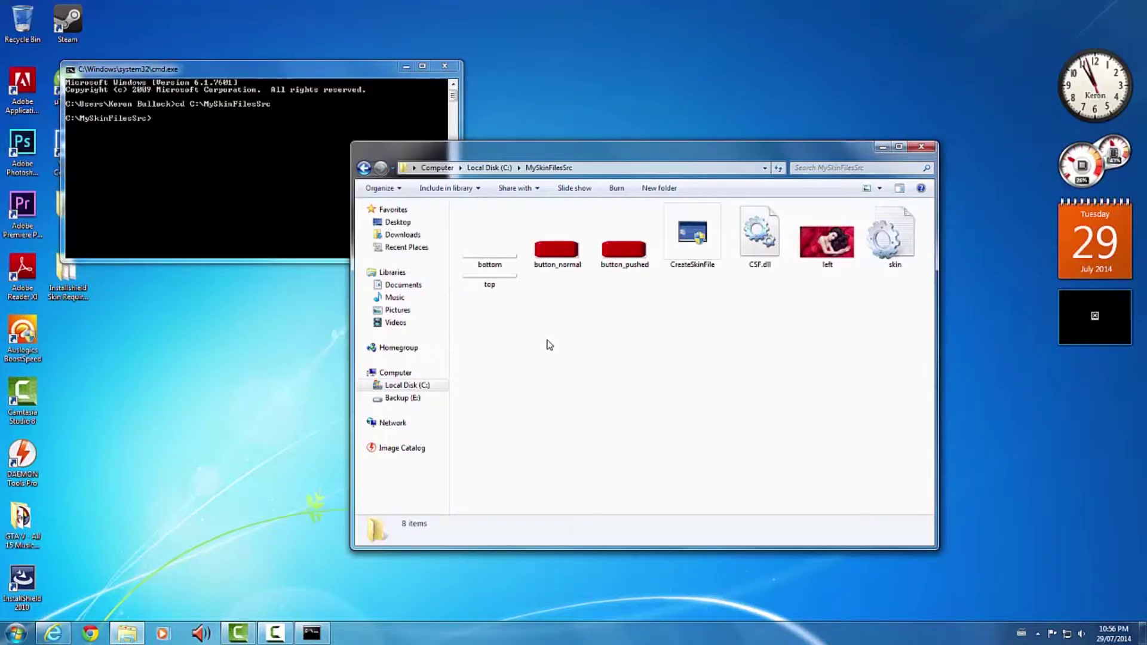
double_click(891, 239)
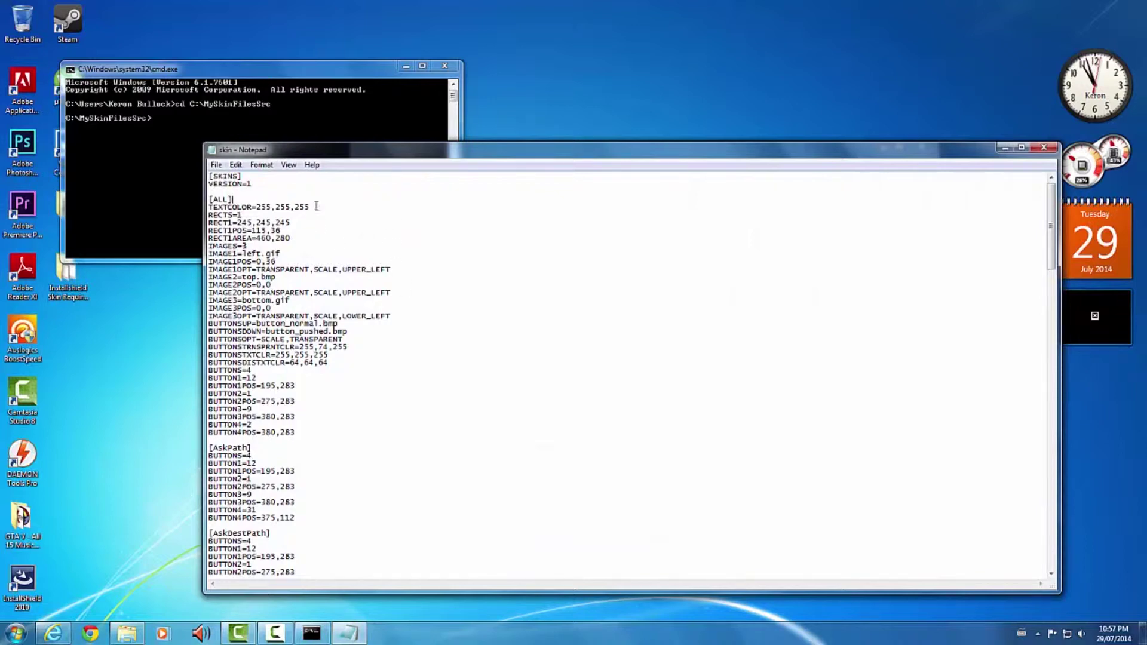
scroll(370, 258, "down", 20)
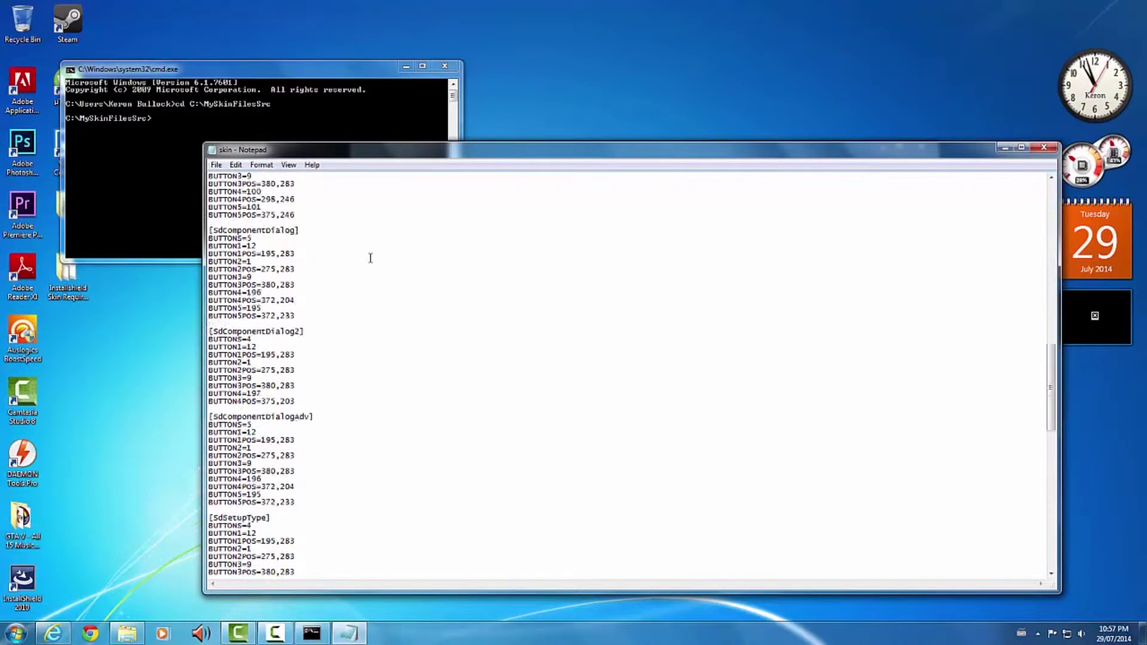
scroll(370, 258, "up", 20)
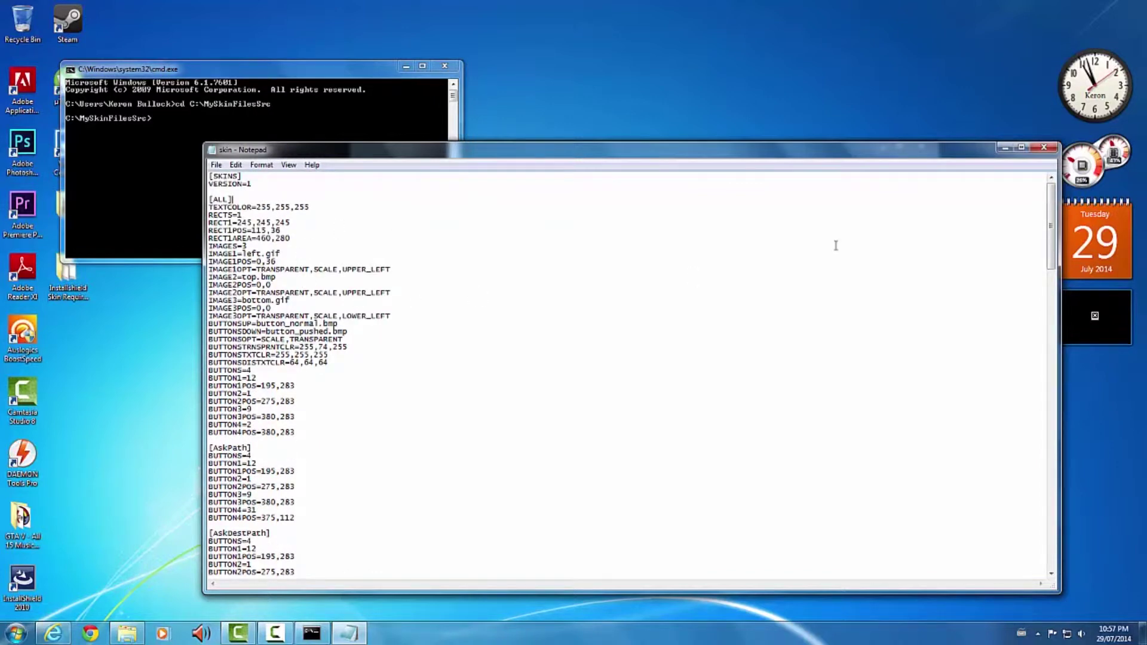
left_click(1045, 149)
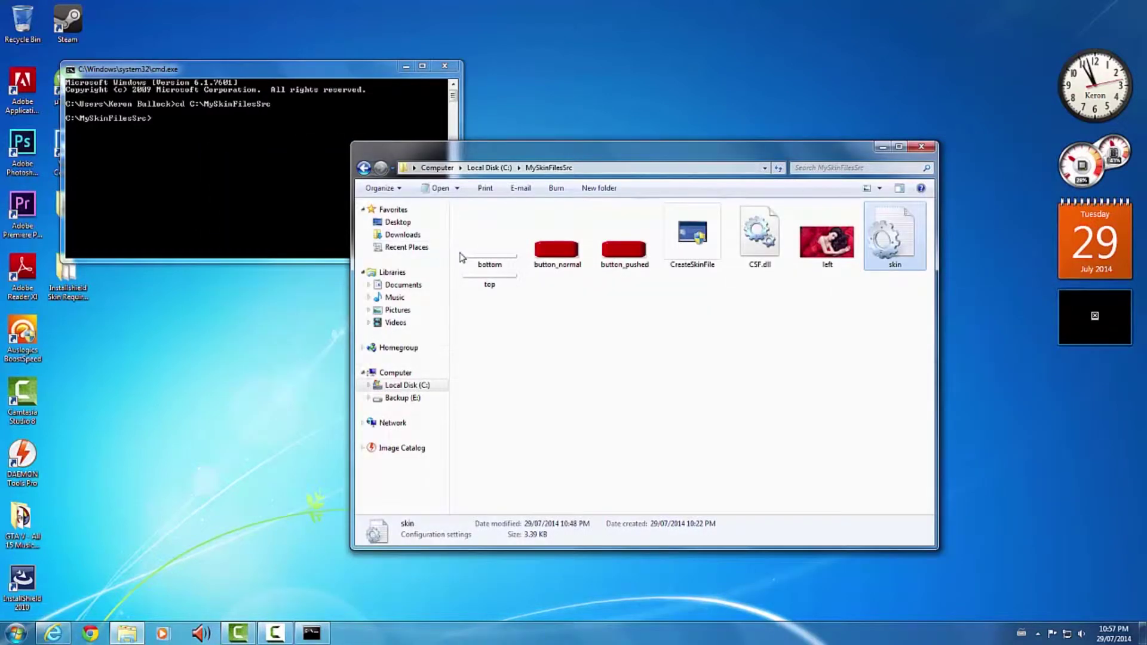
left_click(364, 168)
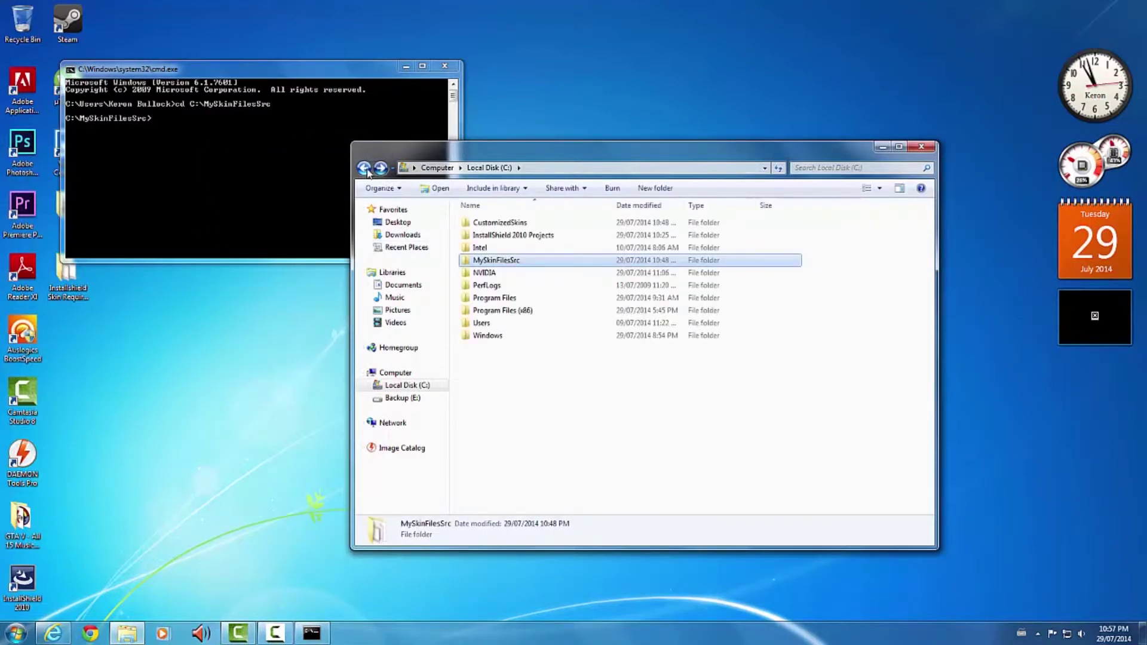
left_click(363, 168)
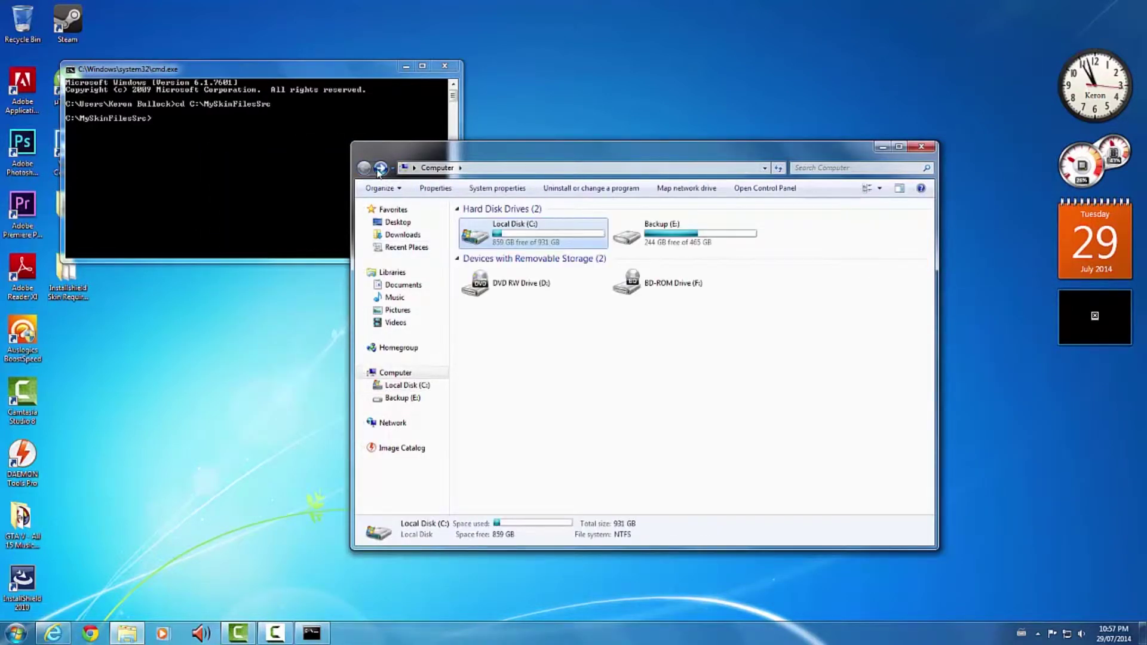
left_click(381, 168)
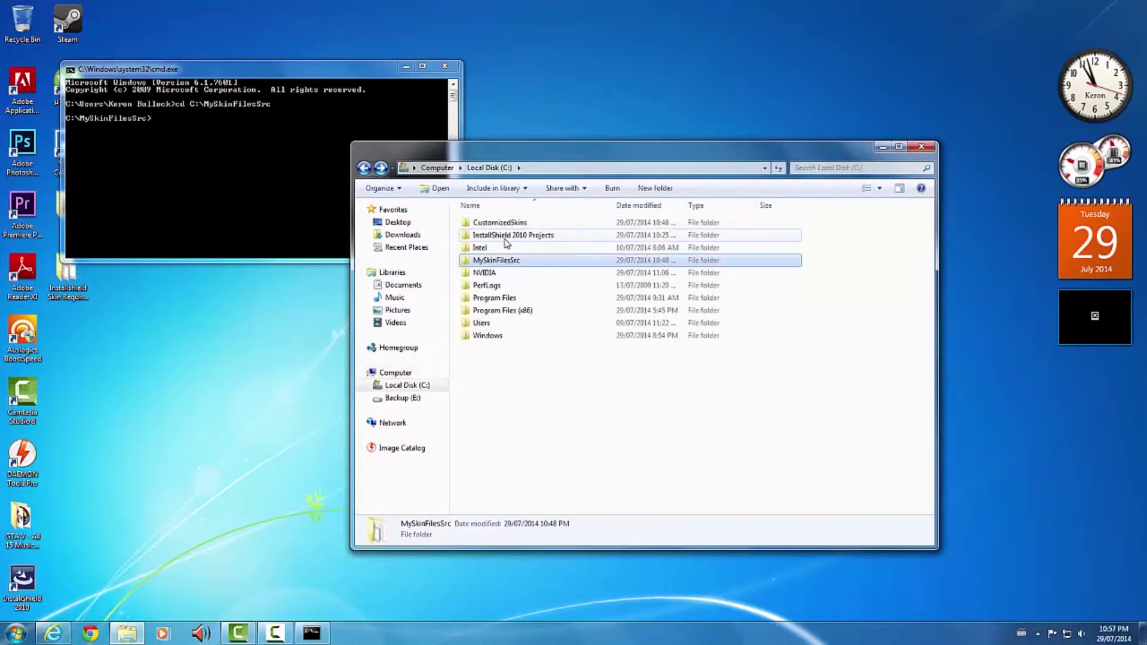
double_click(490, 261)
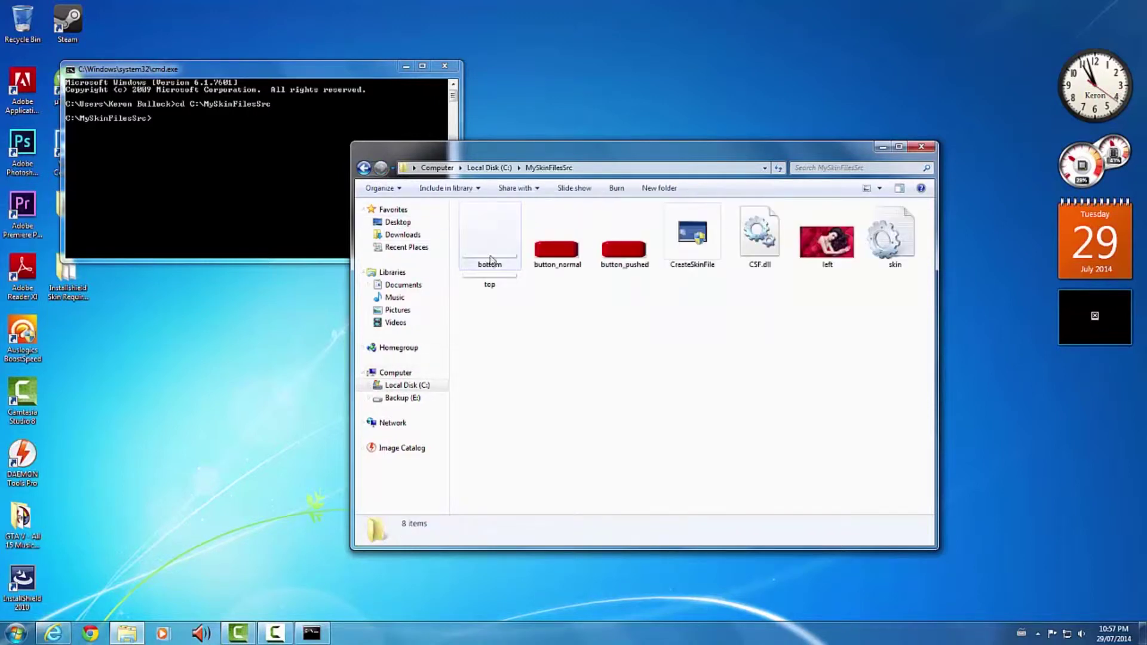
Switch to Internet Explorer, copy the highlighted CreateSkinFile.exe example command from the Skin Customization Kit help page, and minimize the browser.
left_click(66, 629)
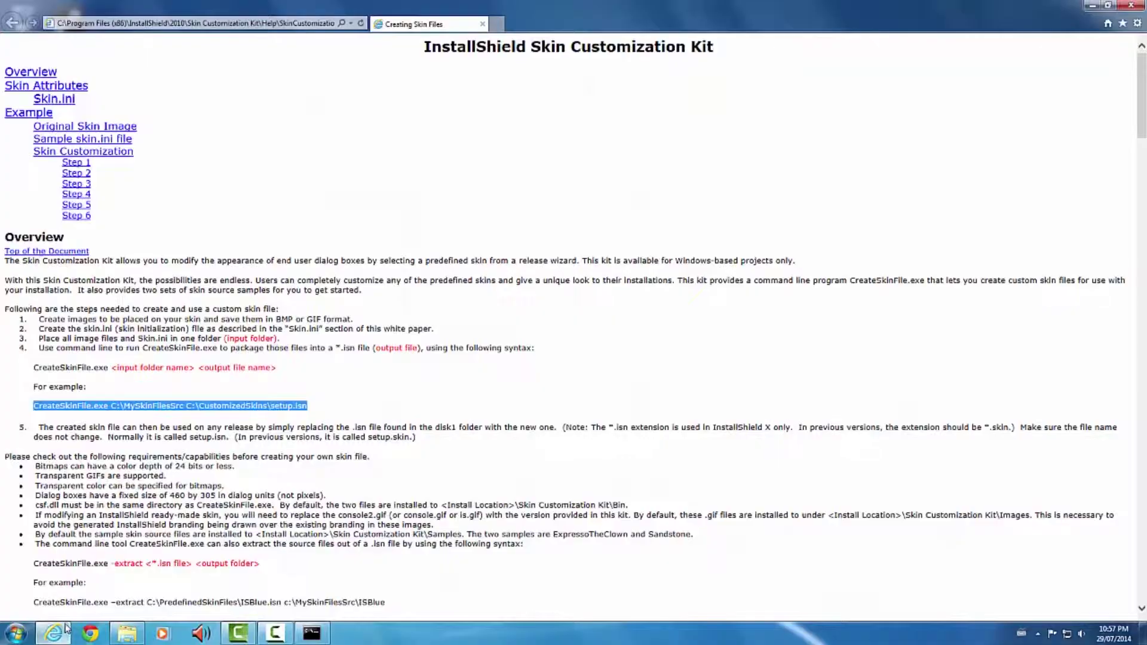
right_click(163, 405)
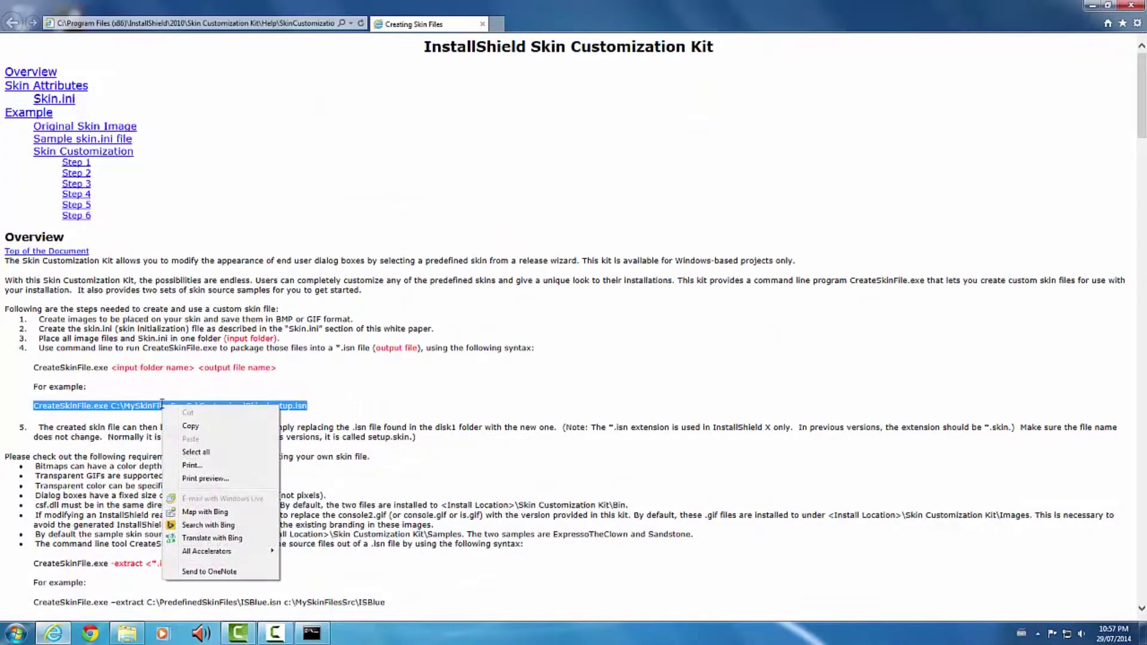
left_click(189, 427)
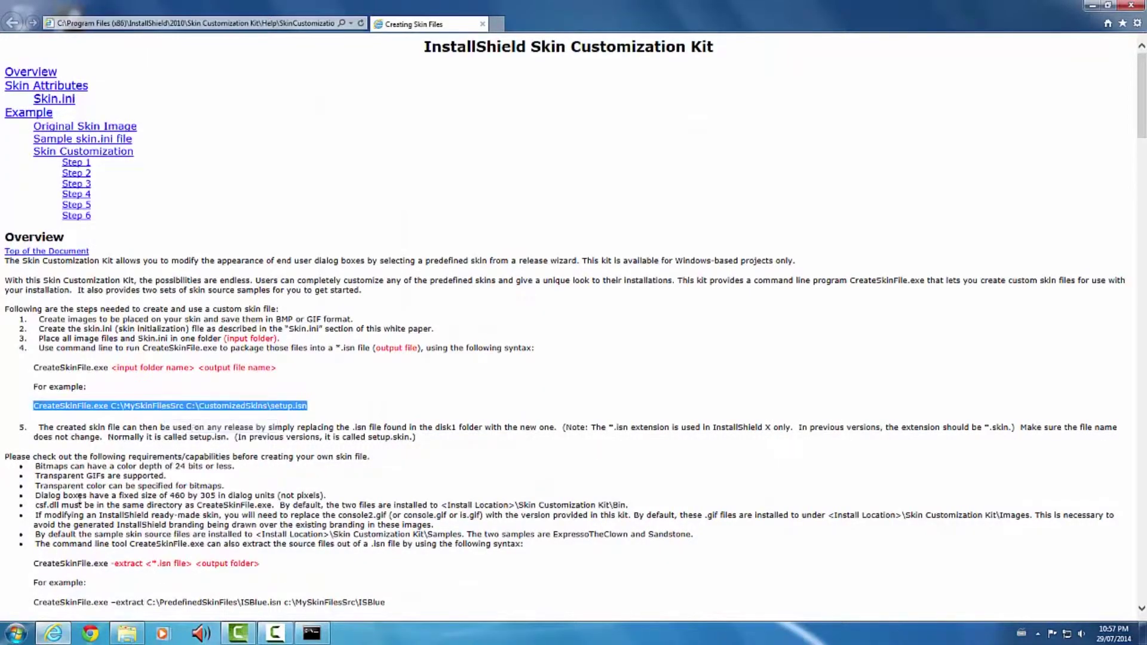
left_click(1092, 5)
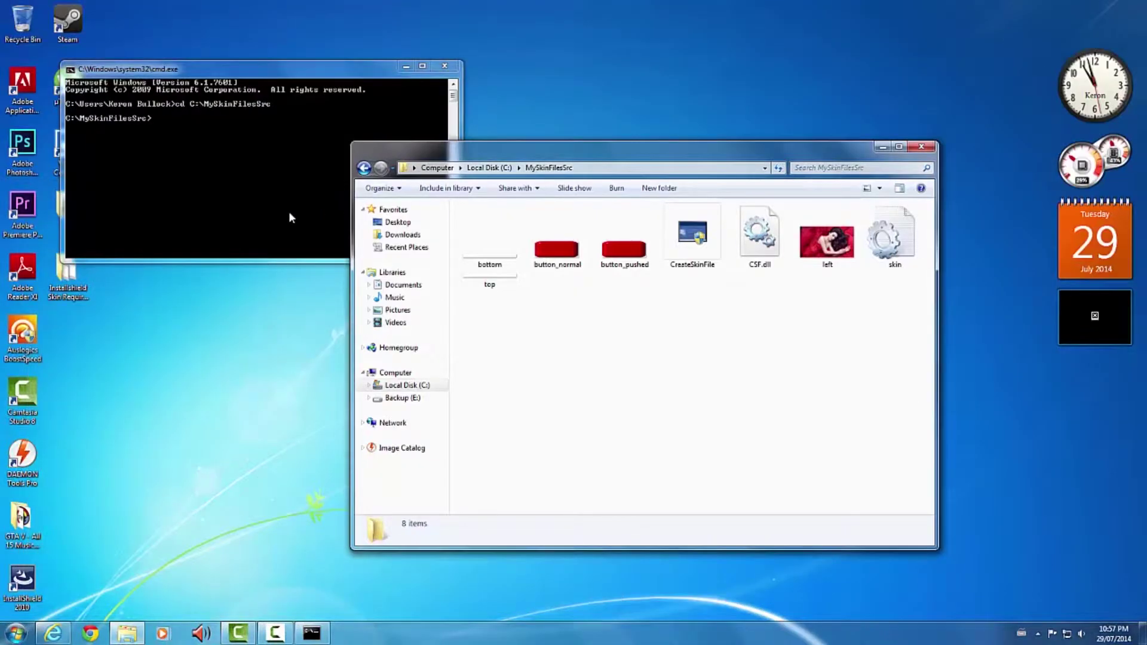
Run CreateSkinFile.exe C:\MySkinFilesSrc C:\CustomizedSkins\setup.isn in the Command Prompt.
left_click(274, 214)
right_click(272, 213)
left_click(302, 246)
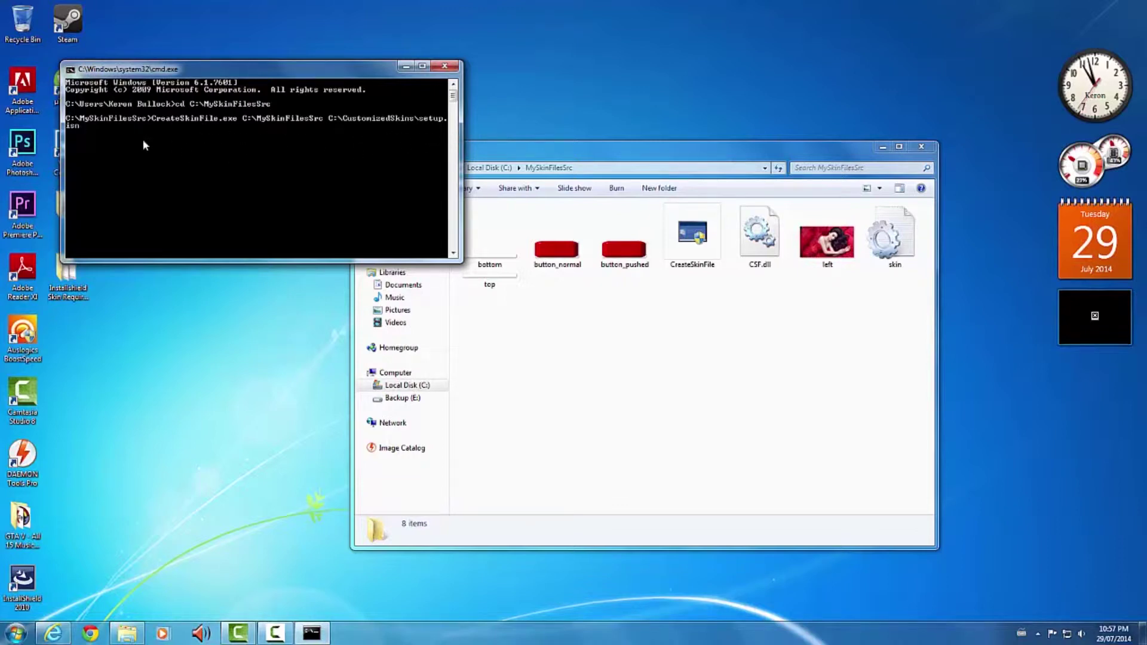
key("Return")
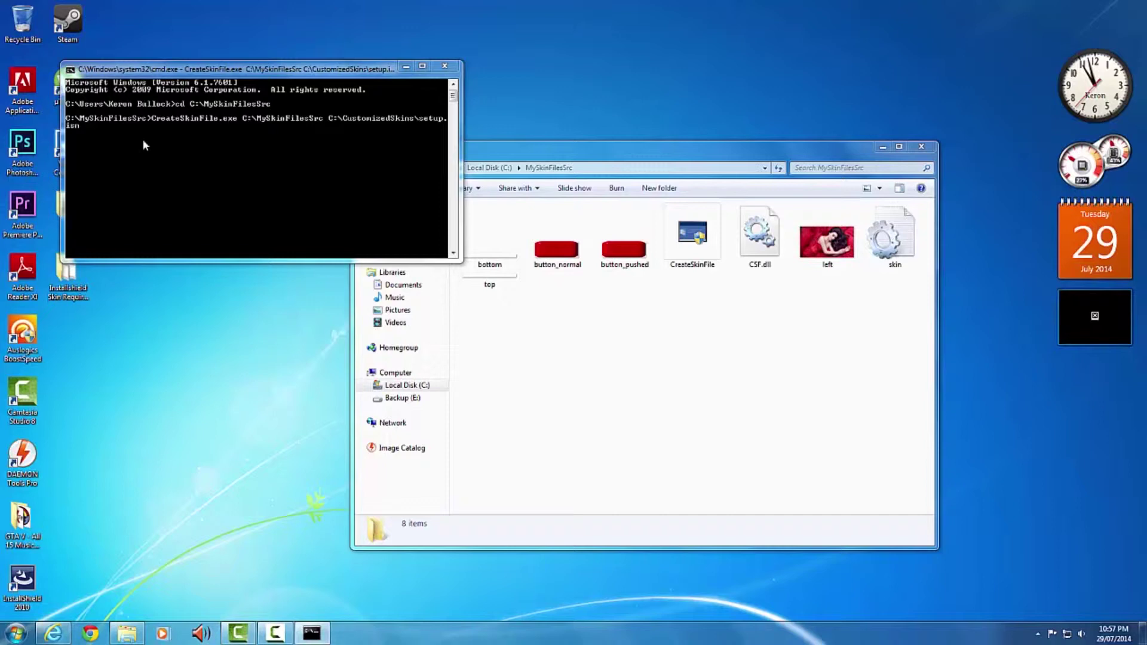
Open the CustomizedSkins folder on Local Disk (C:) to check for the generated skin file.
left_click(505, 310)
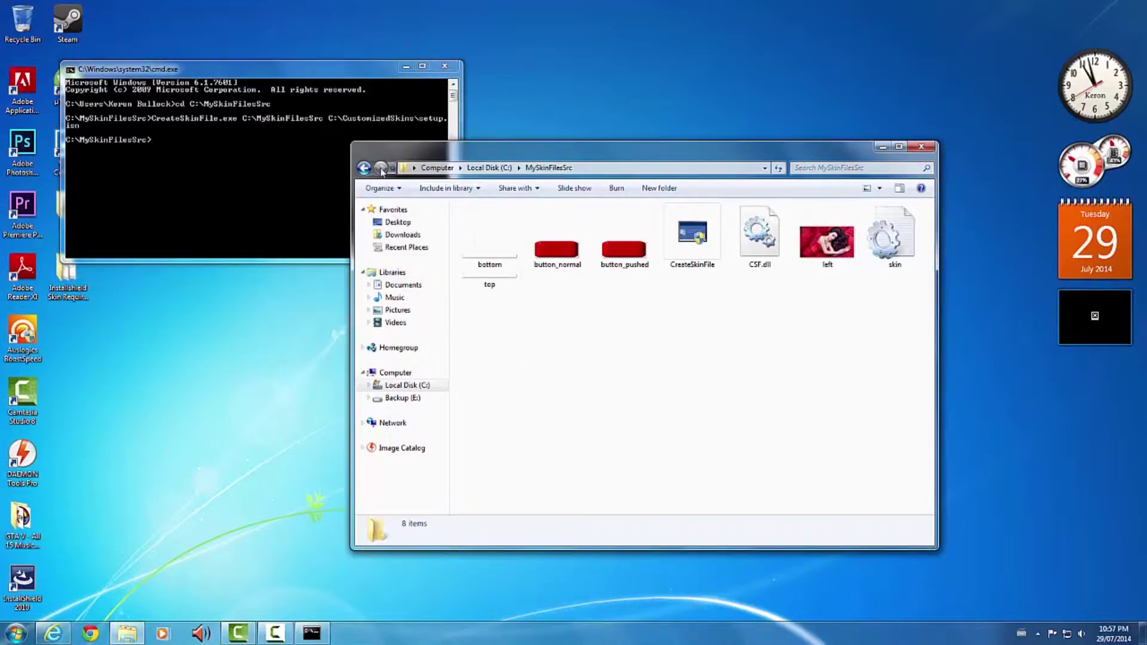
left_click(364, 168)
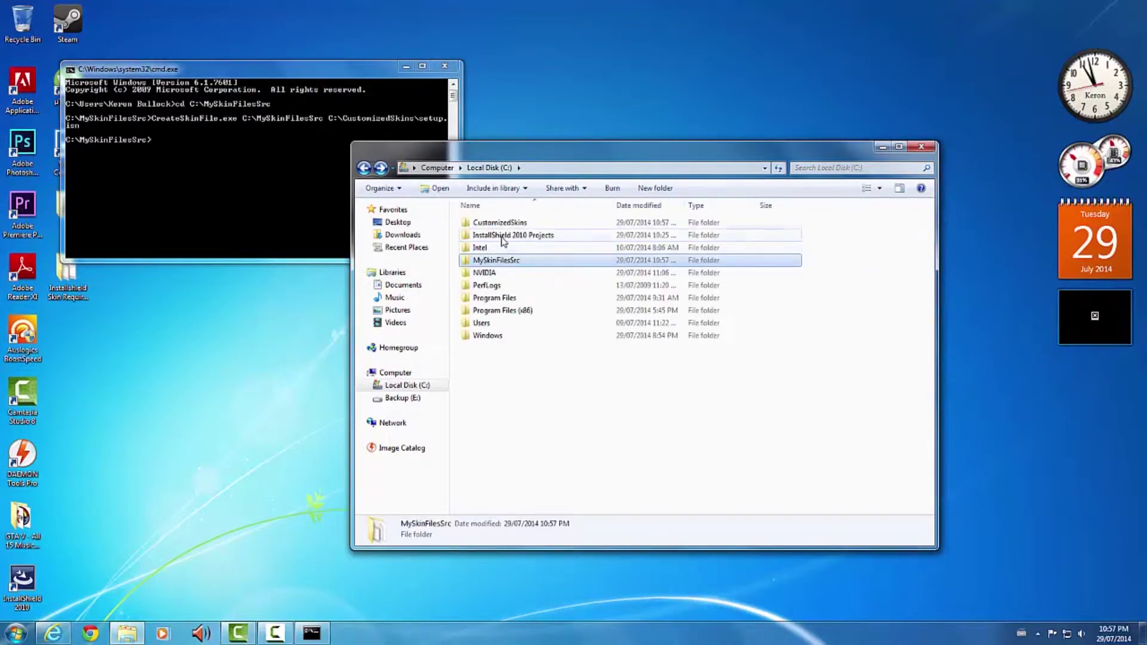
double_click(510, 223)
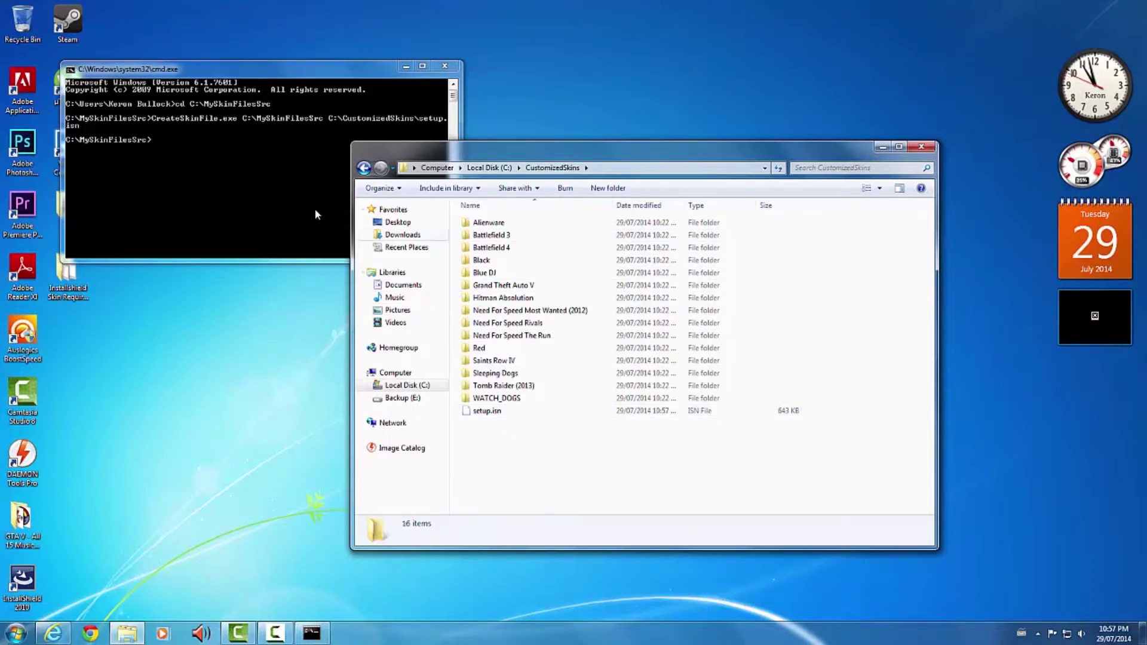
Run CreateSkinFile.exe C:\MySkinFilesSrc C:\CustomizedSkins\setup.skin in the Command Prompt.
left_click(267, 191)
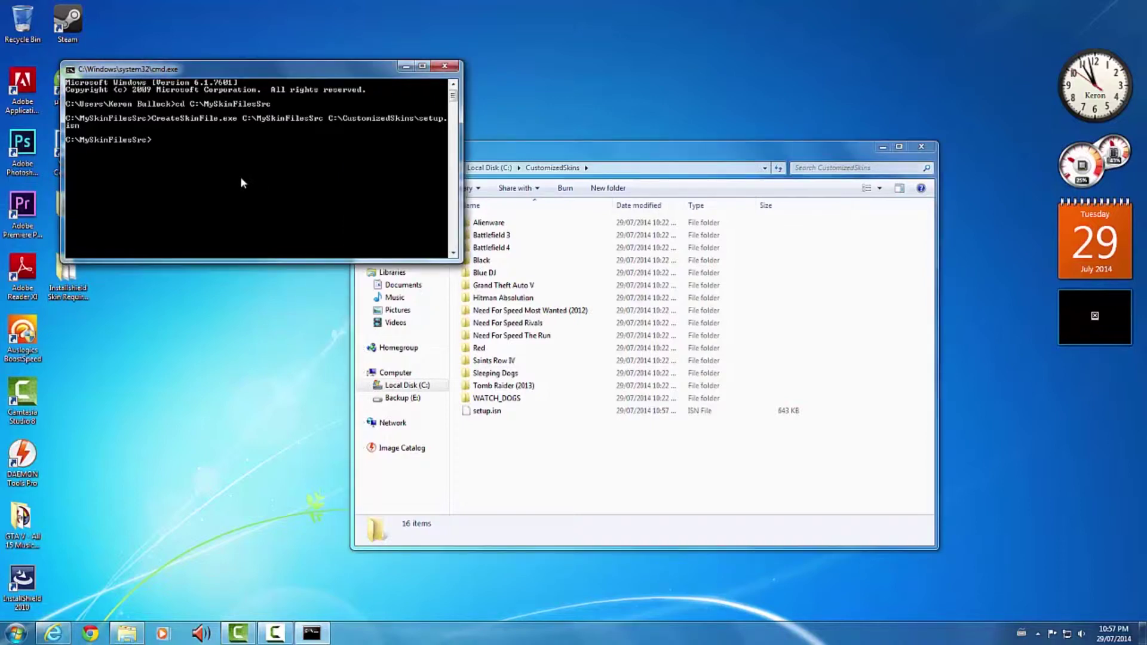
right_click(231, 175)
left_click(258, 208)
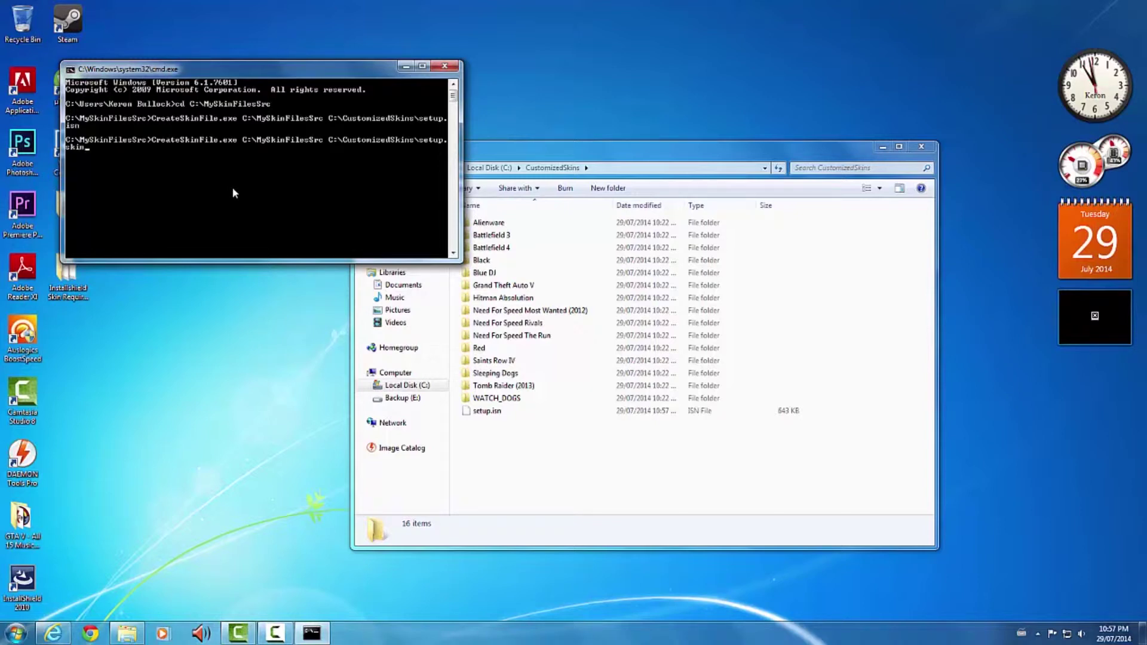
key("Return")
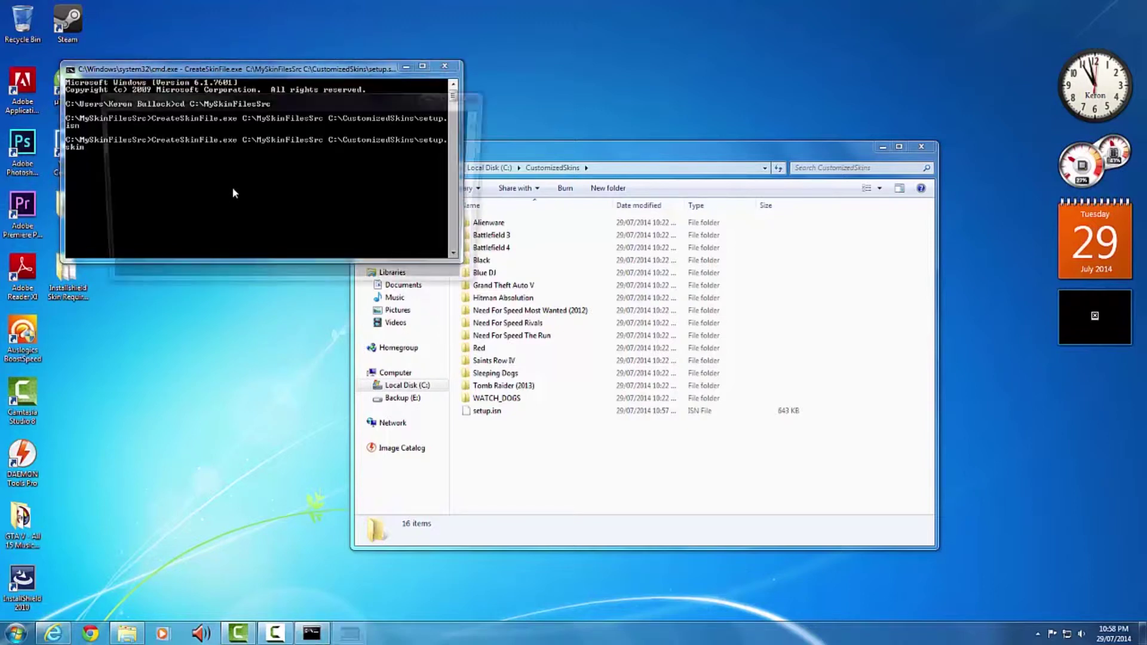
Rename setup.skin in the CustomizedSkins folder as Lady in Red.skin.
left_click(509, 480)
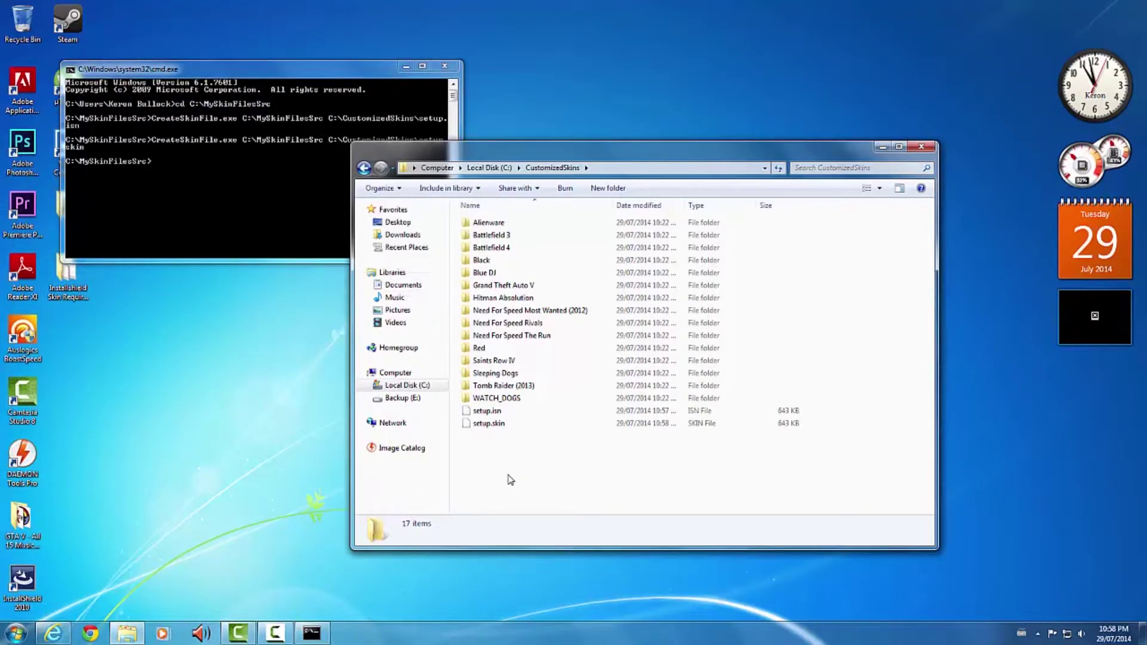
left_click(485, 426)
right_click(483, 426)
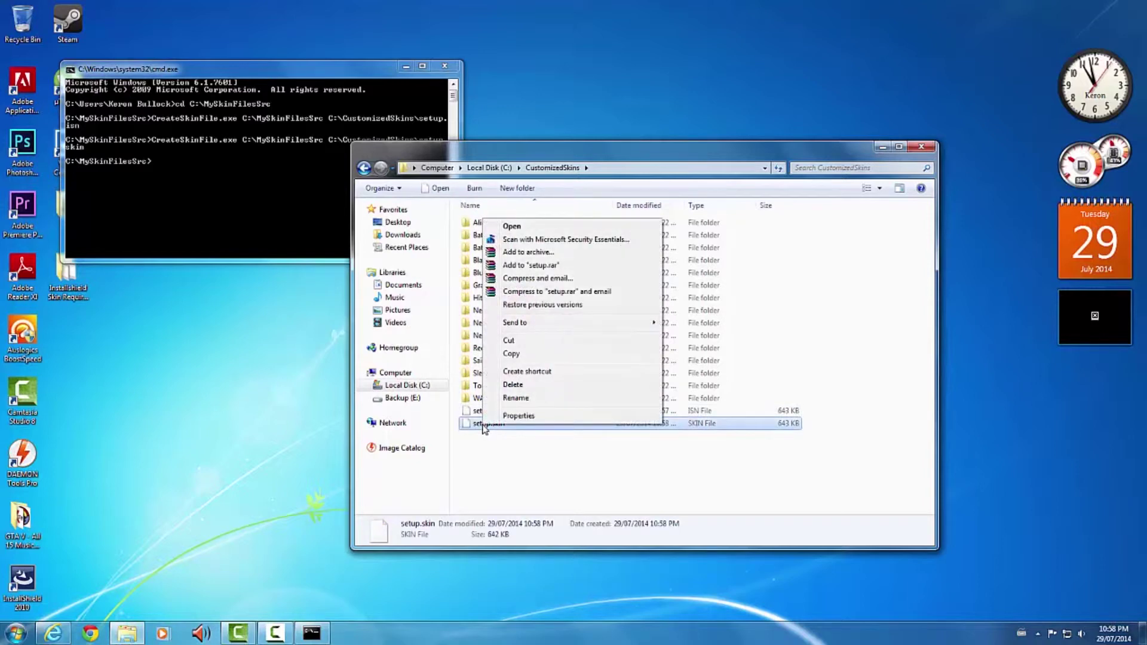
left_click(512, 398)
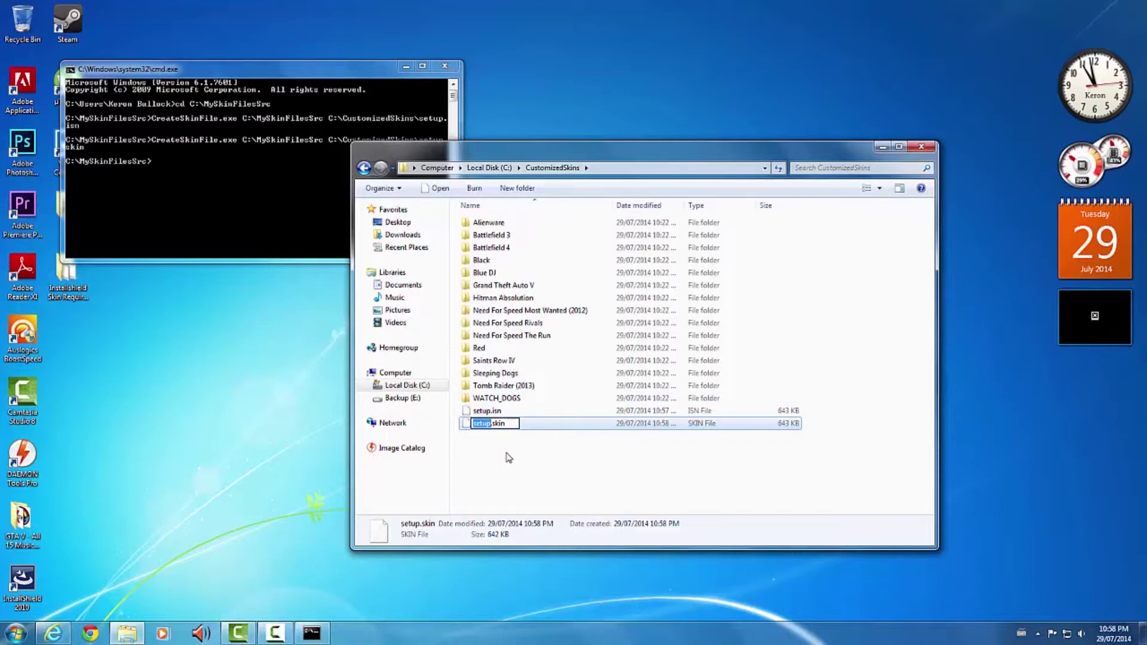
key("BackSpace")
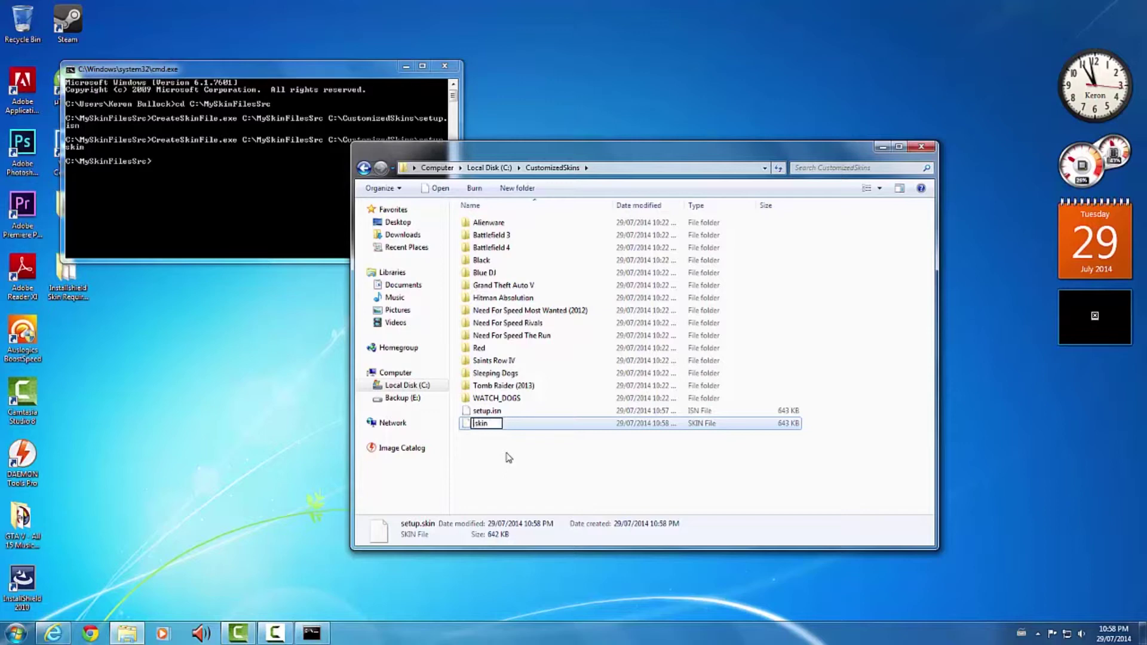
type("Lady in Red")
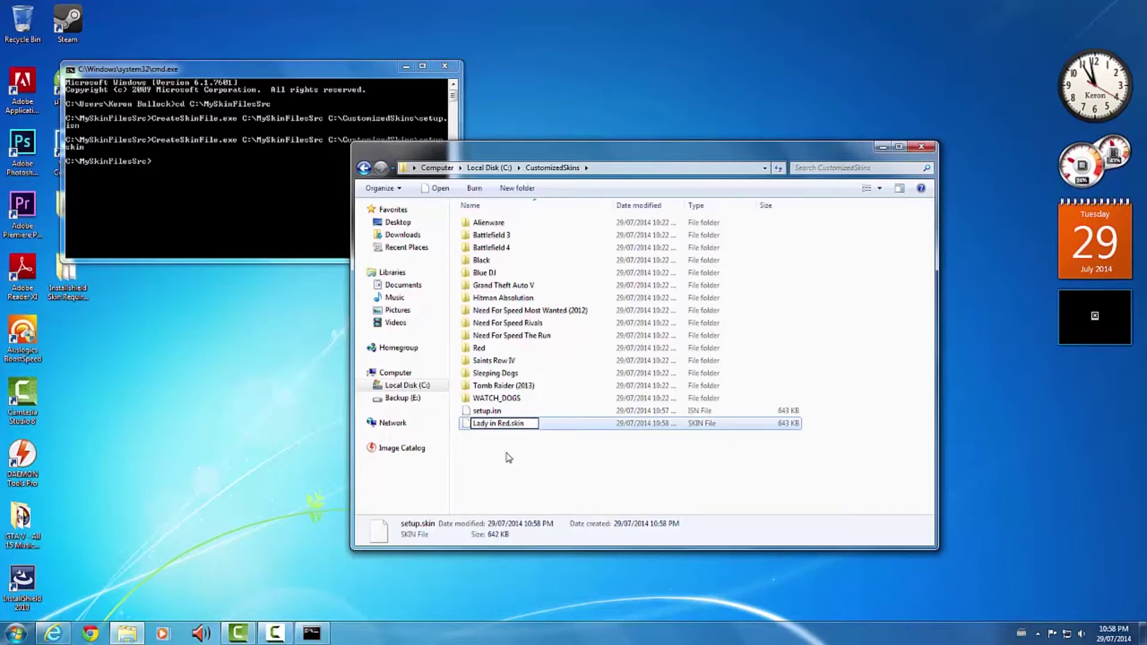
key("Return")
left_click(507, 457)
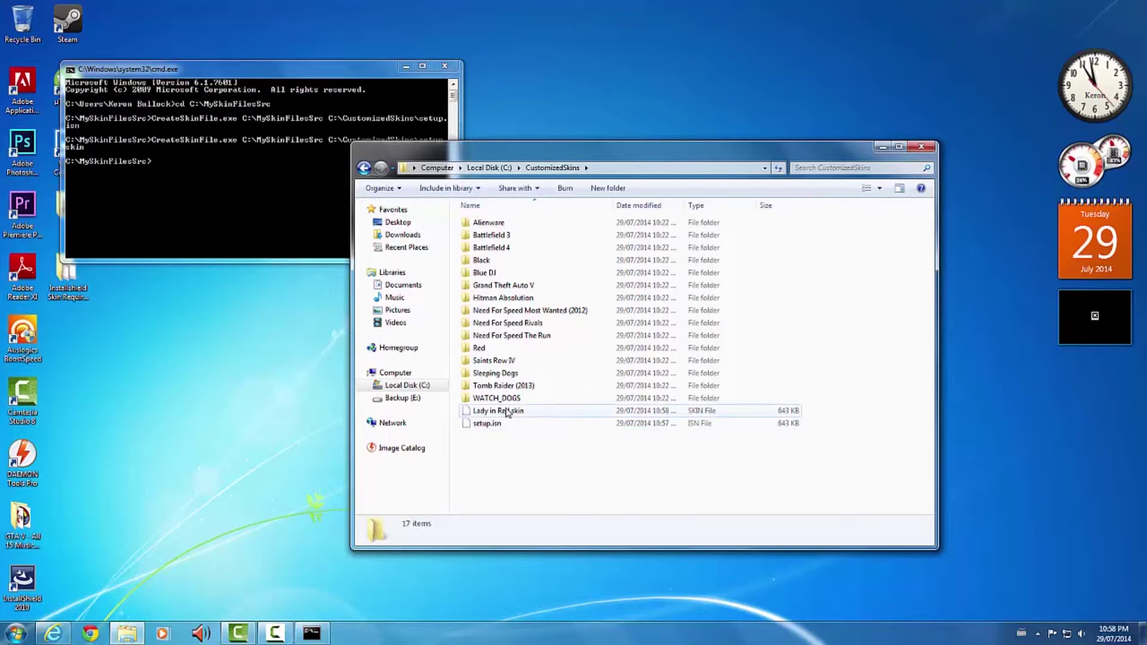
Copy Lady in Red.skin and open the Program Files (x86)\InstallShield\2010\Skins folder on Local Disk (C:).
right_click(508, 411)
left_click(535, 543)
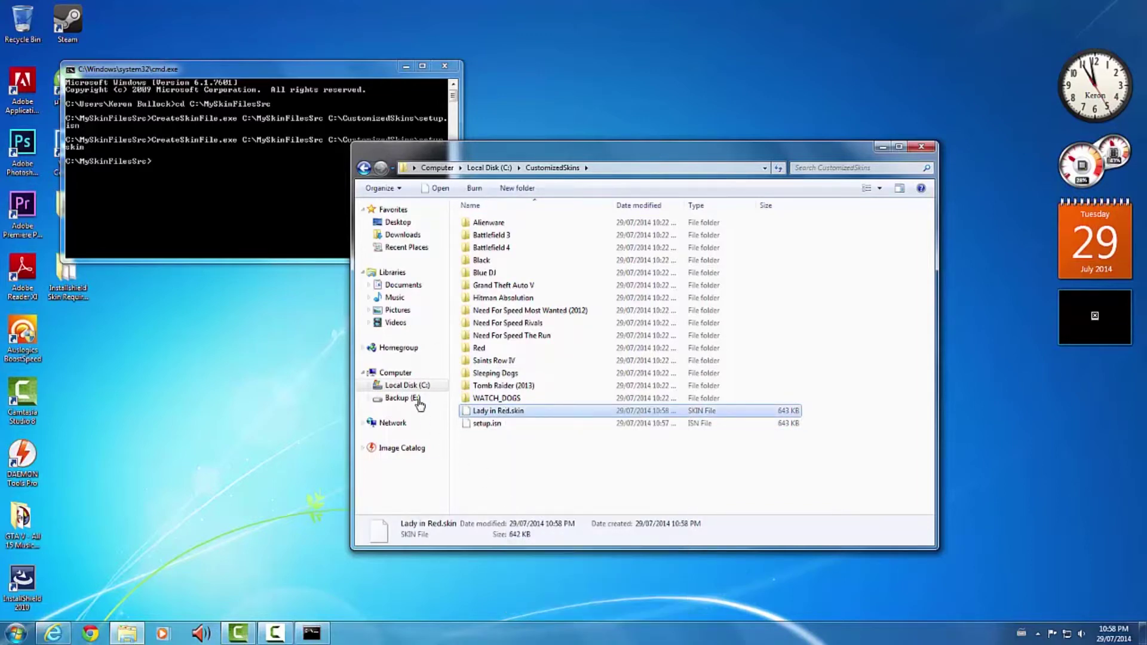
left_click(414, 386)
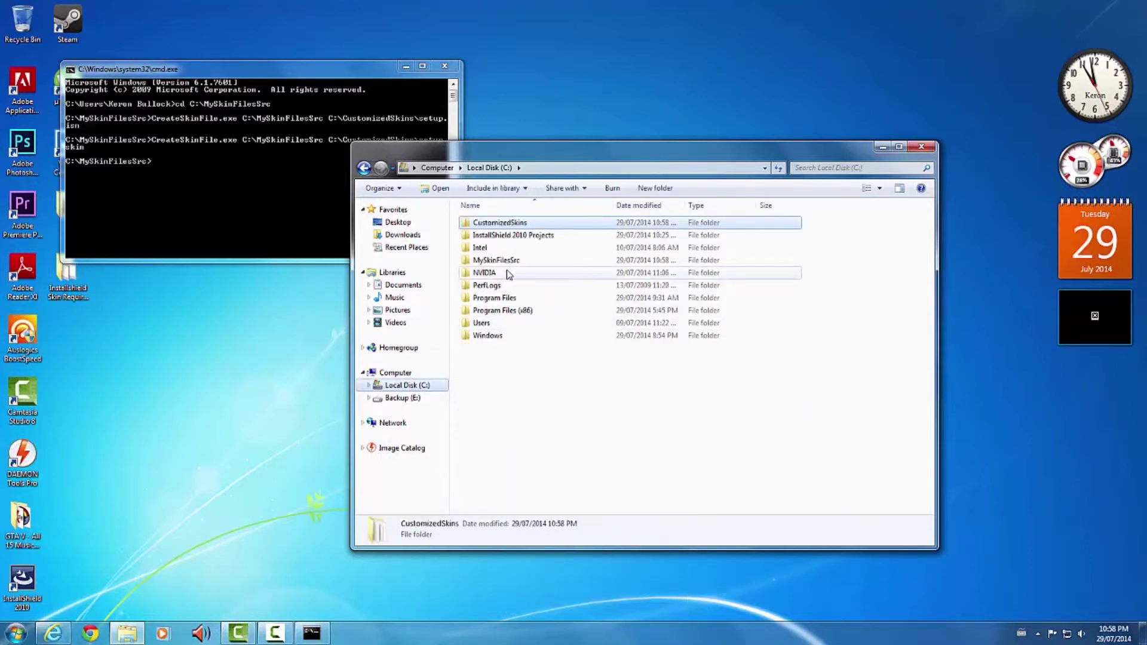
left_click(526, 312)
double_click(526, 312)
double_click(504, 305)
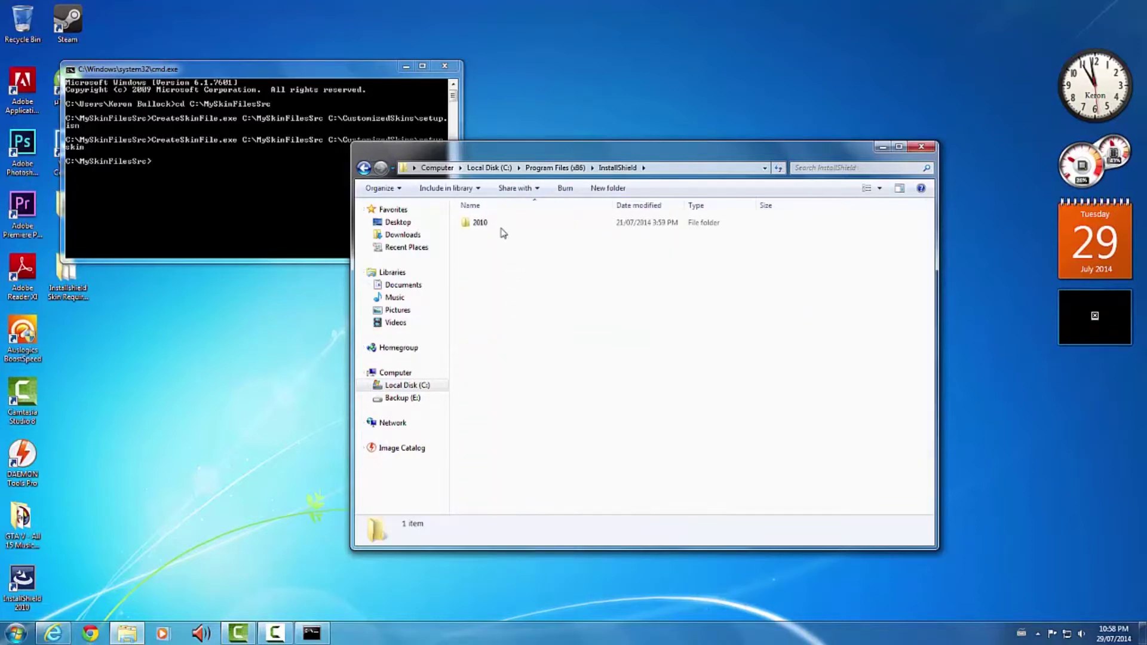
left_click(499, 224)
double_click(500, 224)
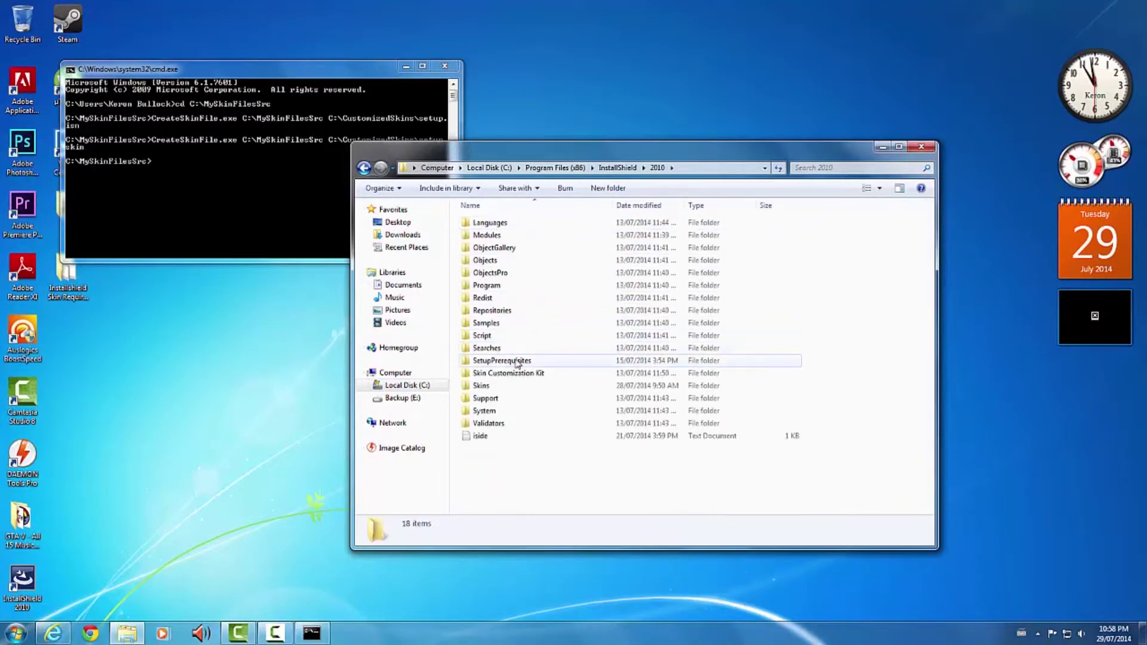
double_click(483, 386)
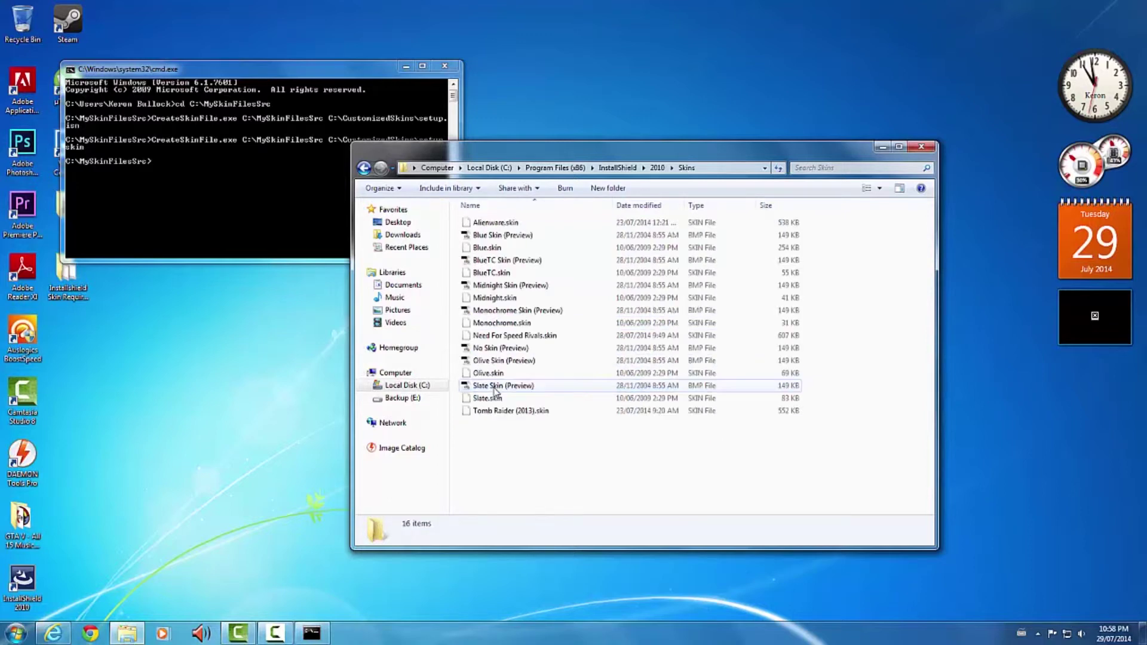
Paste the copied skin file into the InstallShield Skins folder and close the Explorer window.
right_click(513, 459)
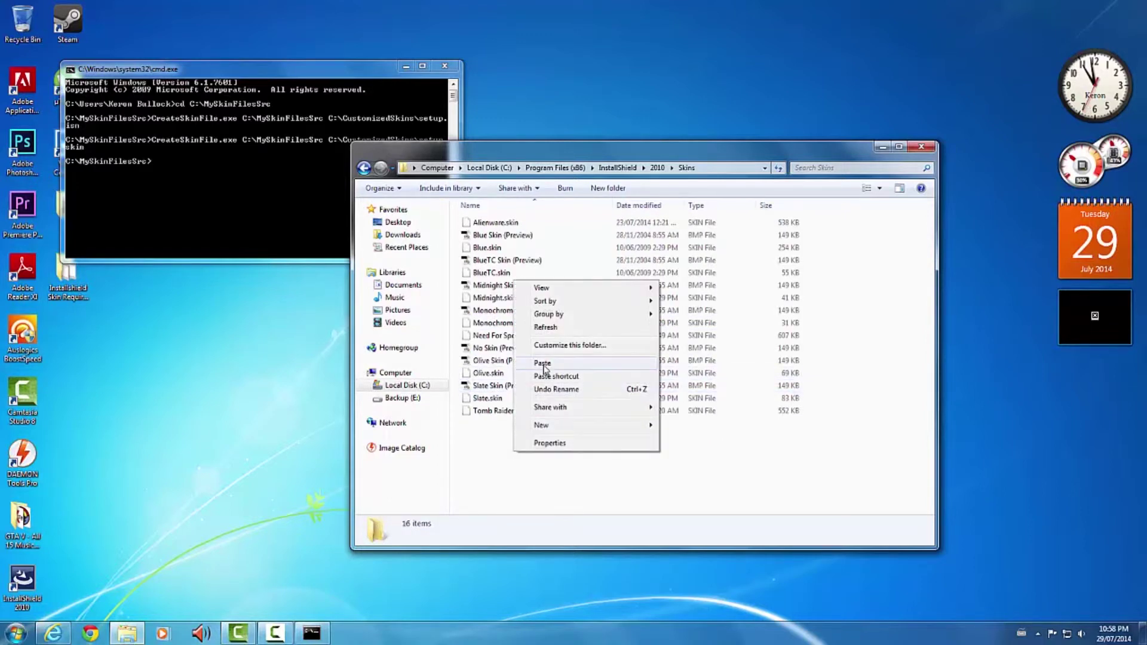
left_click(541, 371)
left_click(563, 366)
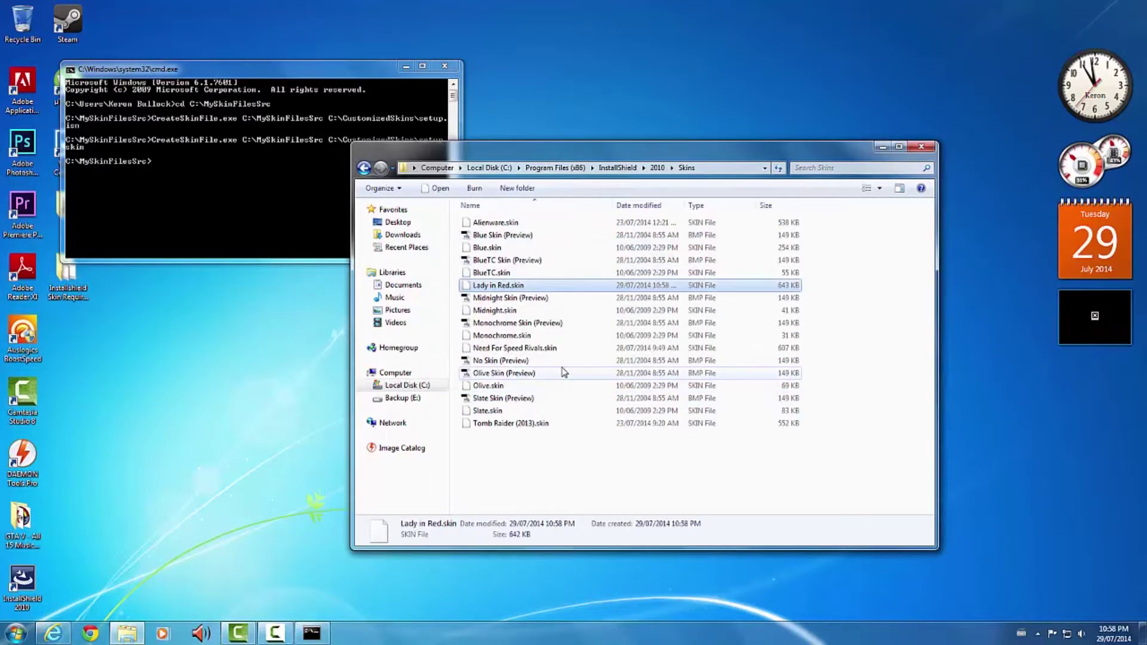
left_click(566, 469)
left_click(922, 147)
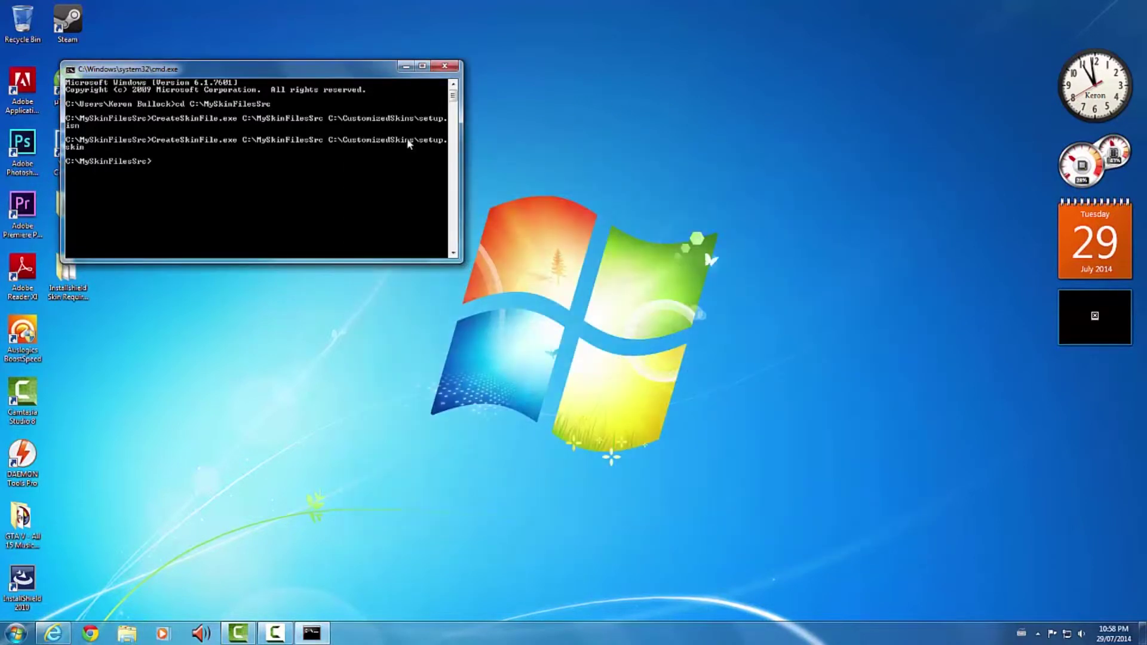
Minimize the Command Prompt, launch InstallShield 2010 and open the recent project My Project Name-1.ism.
left_click(406, 65)
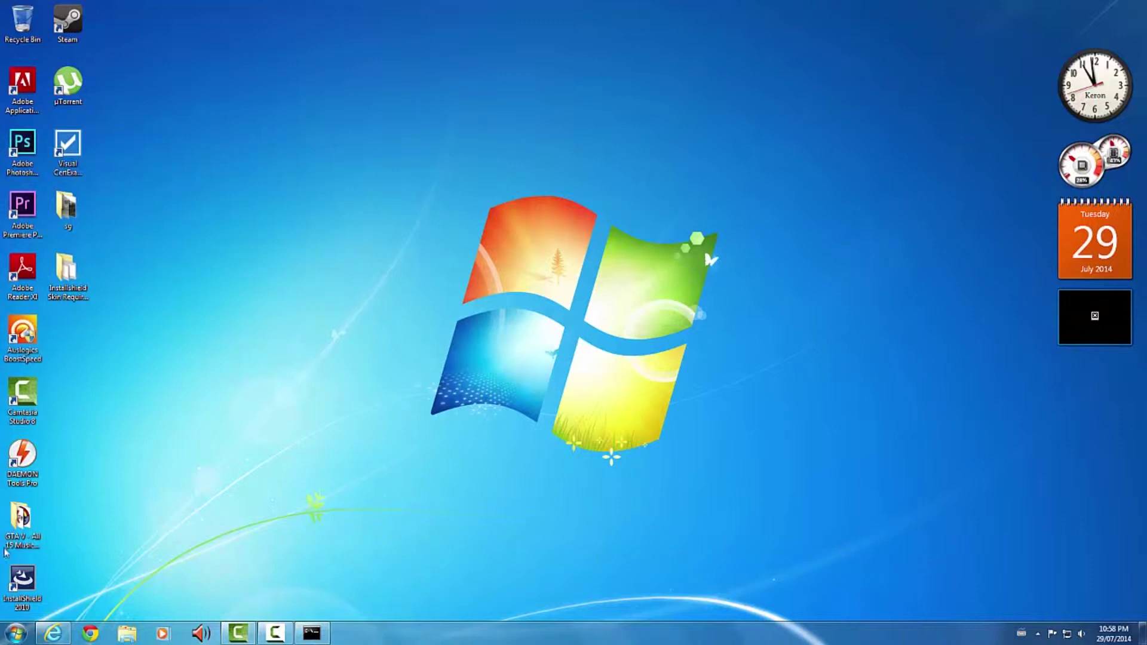
left_click(27, 588)
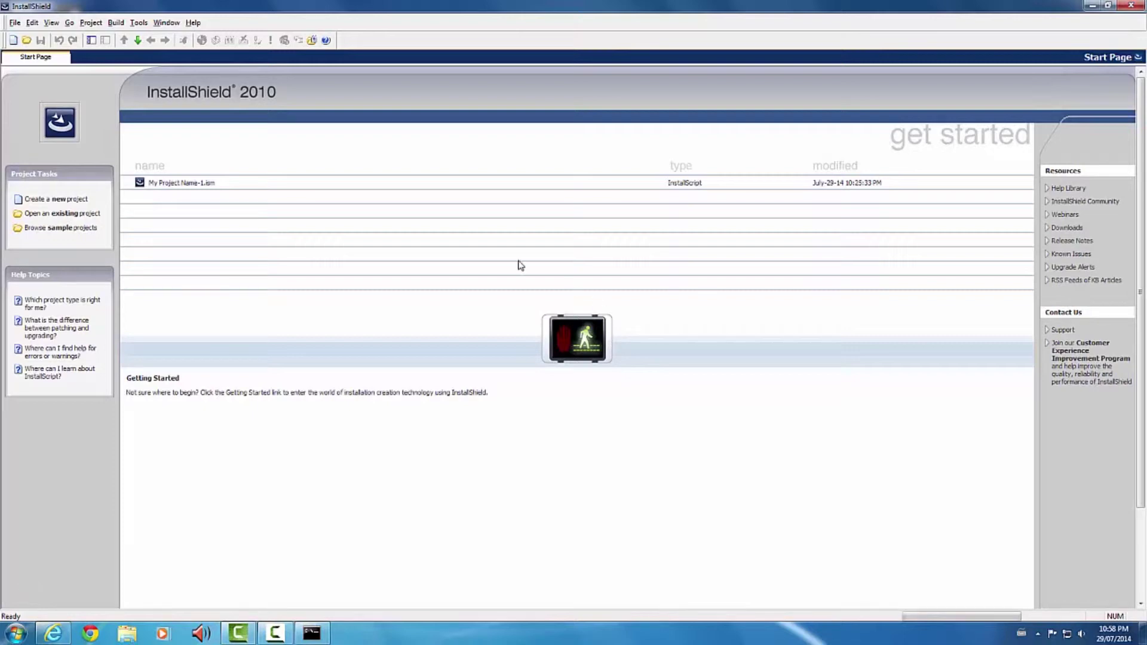
left_click(186, 183)
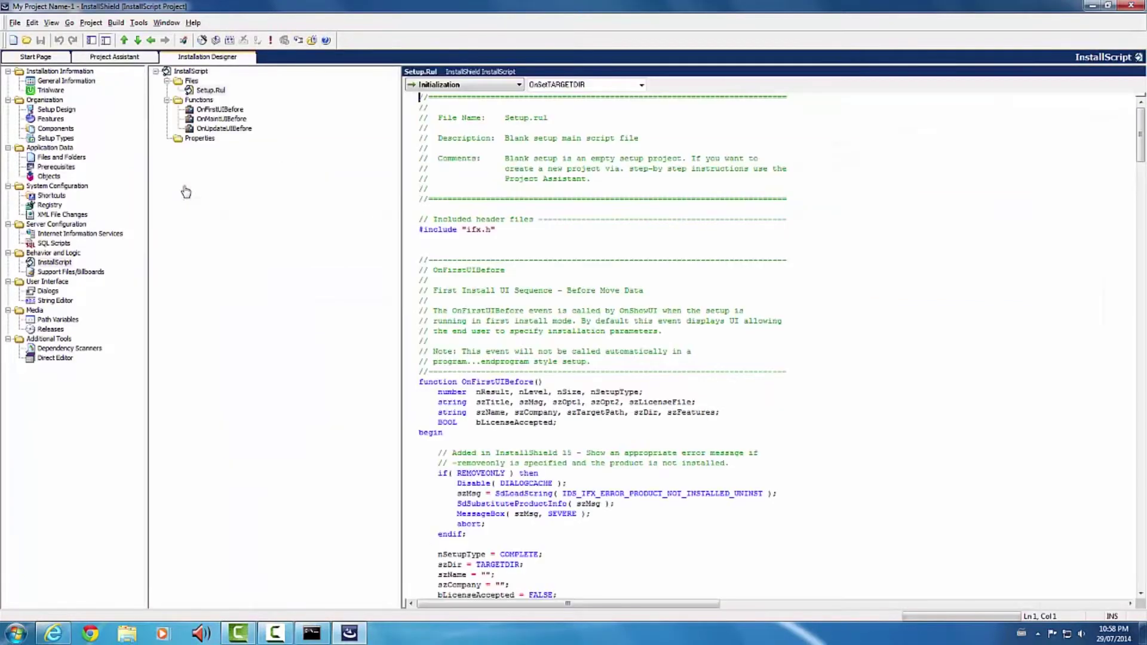
Select Lady in Red as the dialog skin for the project.
left_click(51, 296)
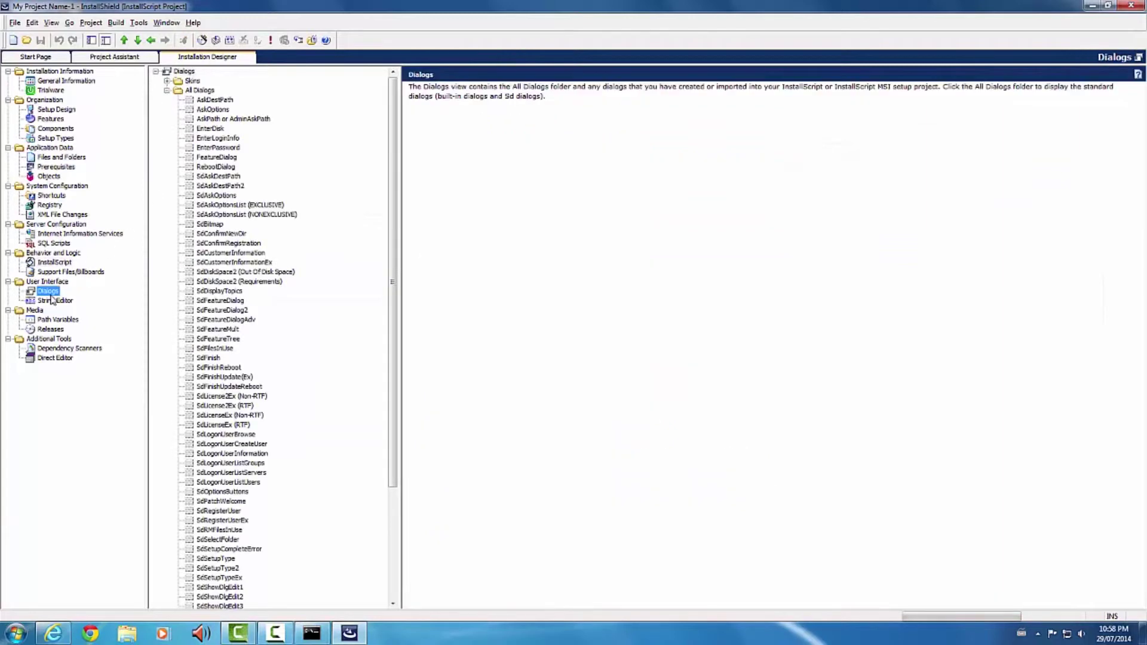
left_click(168, 80)
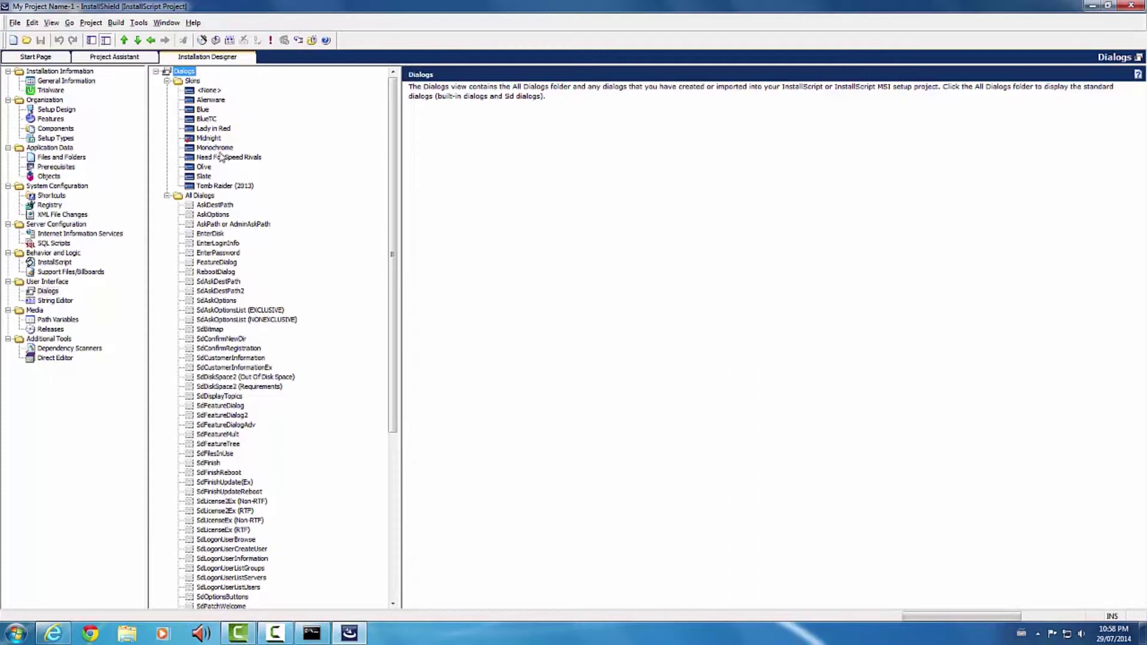
left_click(218, 129)
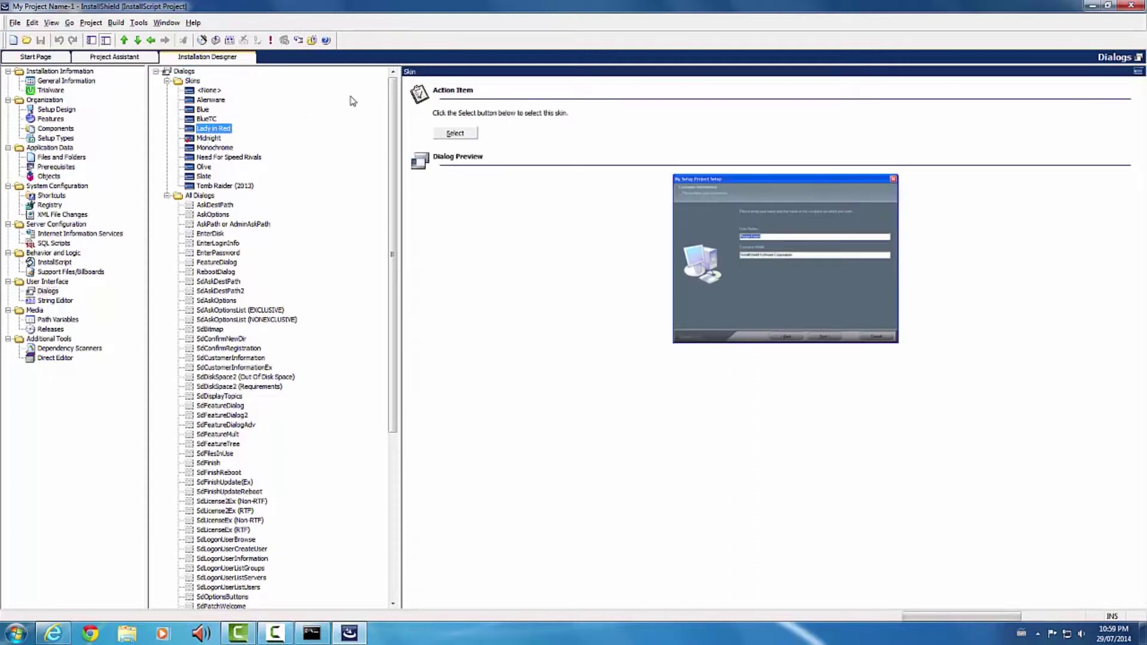
left_click(455, 134)
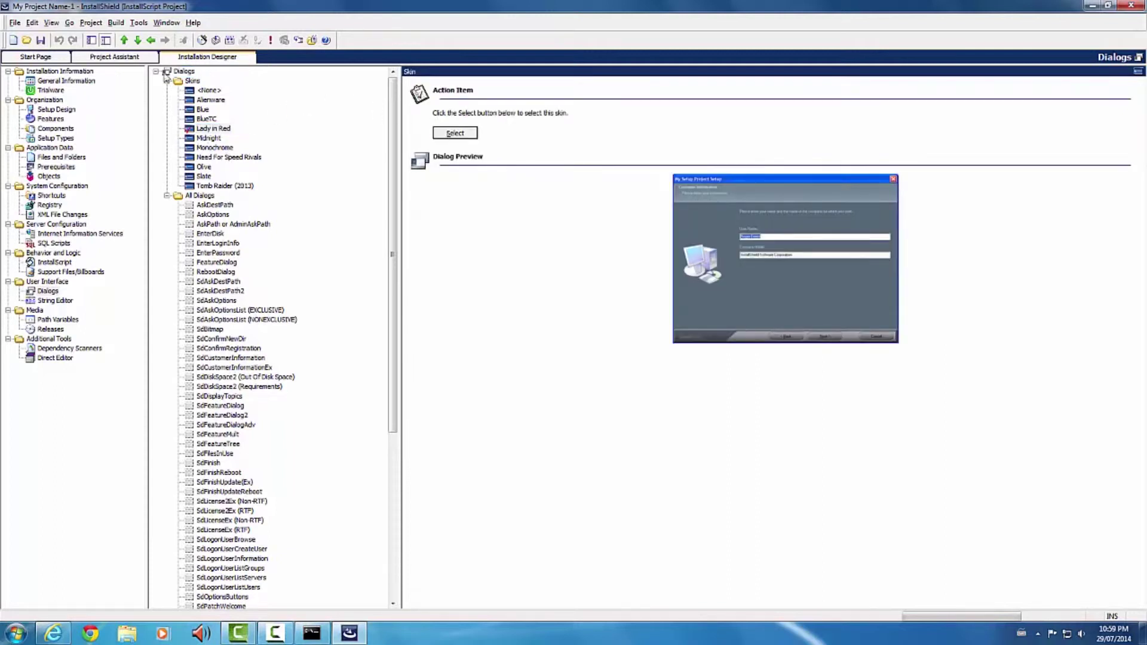
Build Release 1 of the project with the selected skin.
left_click(116, 23)
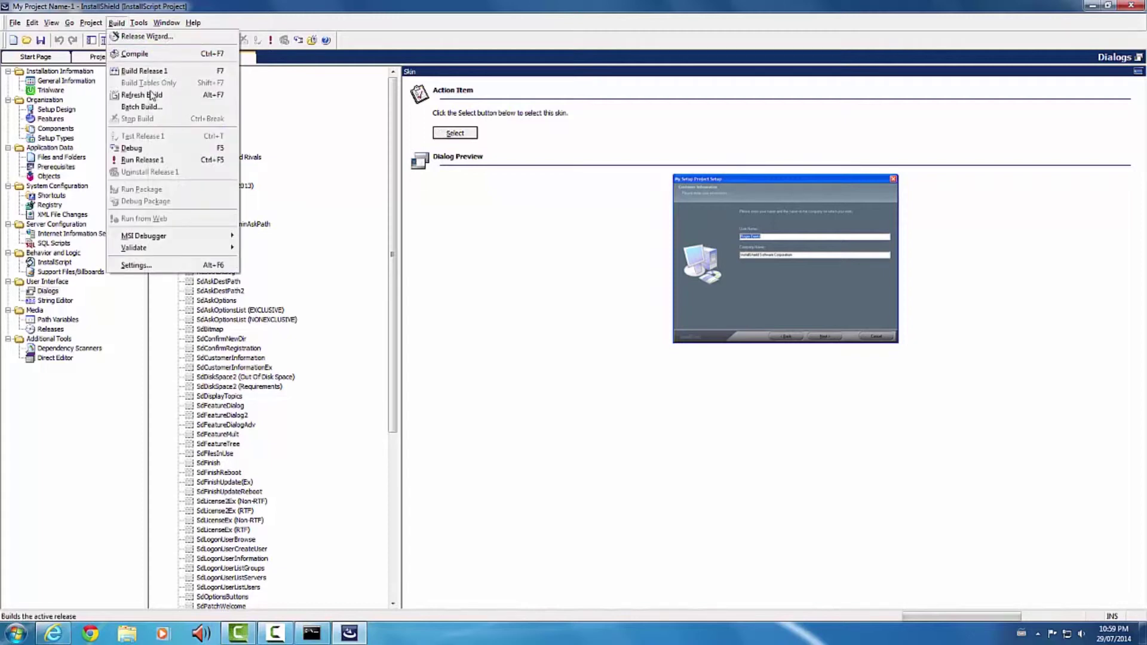
left_click(144, 70)
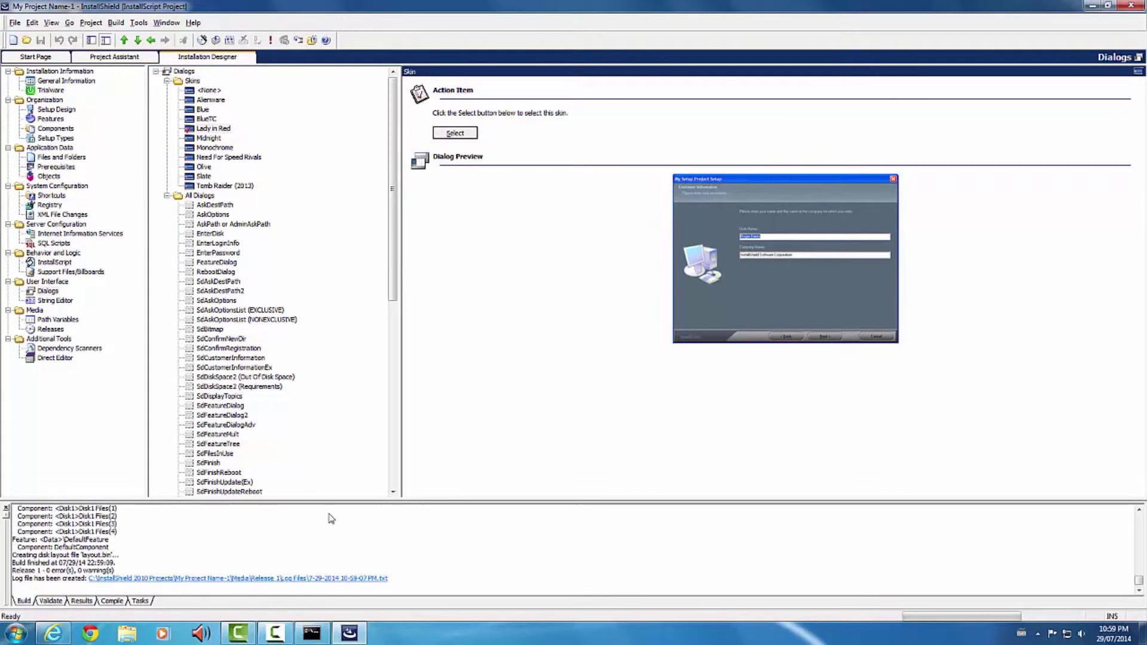
left_click(361, 630)
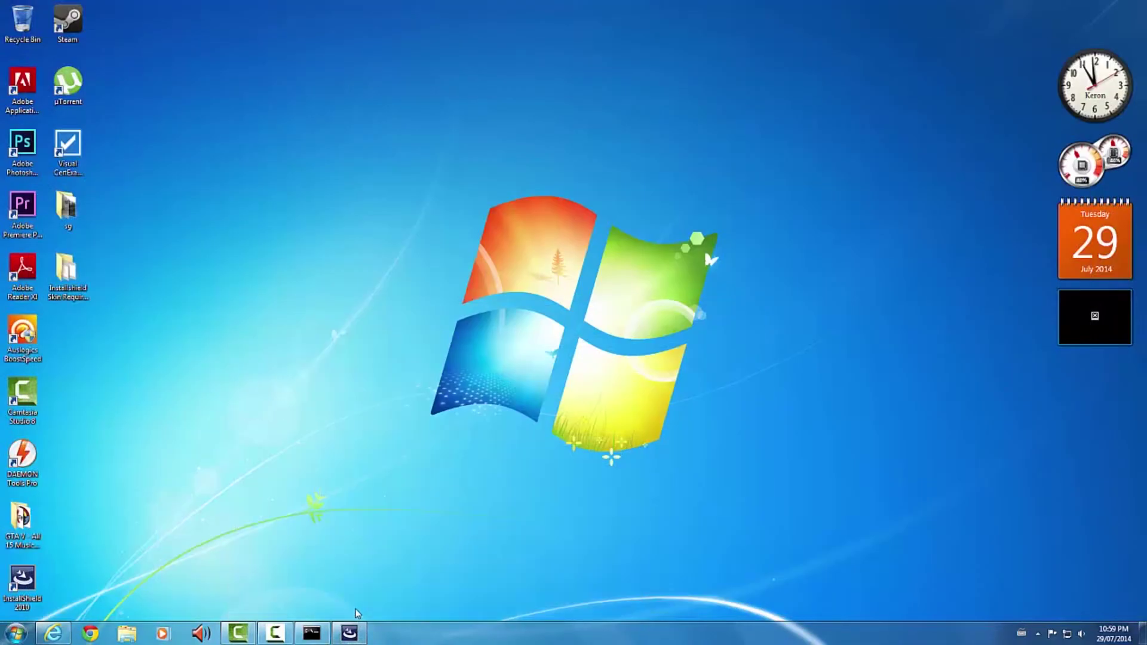
left_click(350, 632)
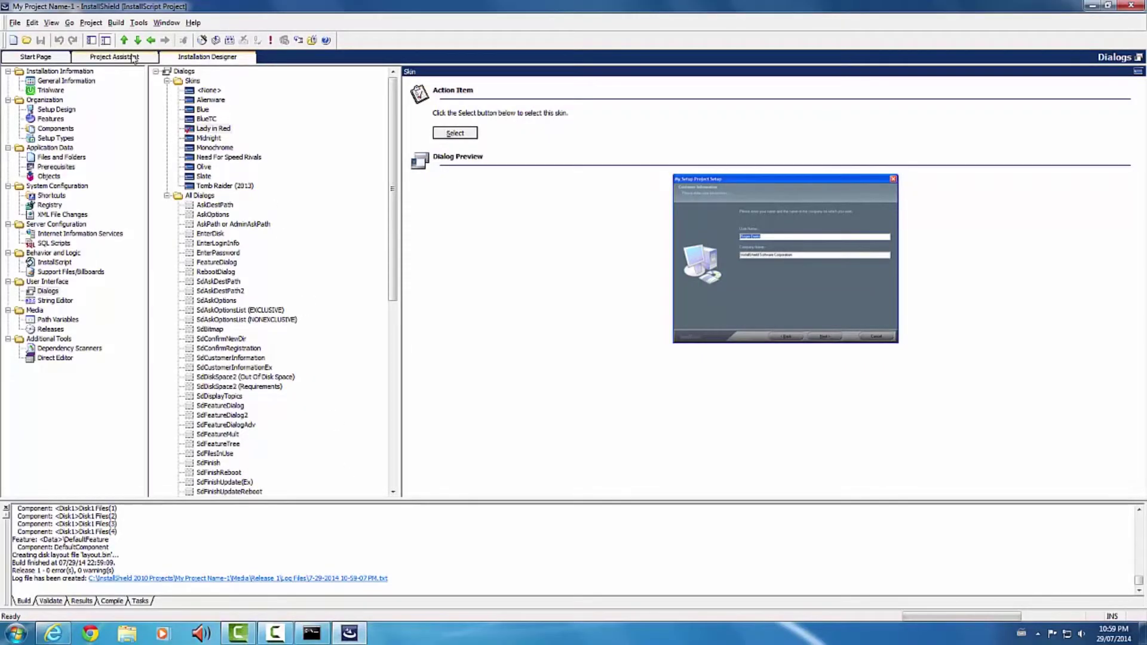
Run Release 1, continue past the welcome page and accept the license agreement terms in the setup wizard.
left_click(117, 22)
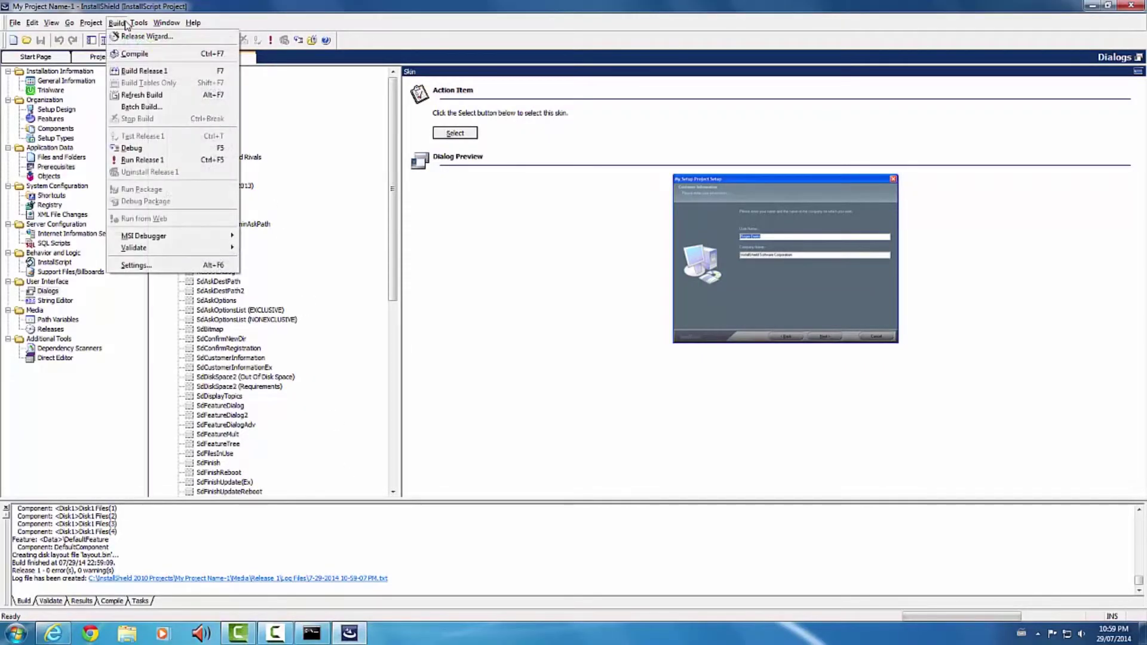
left_click(157, 162)
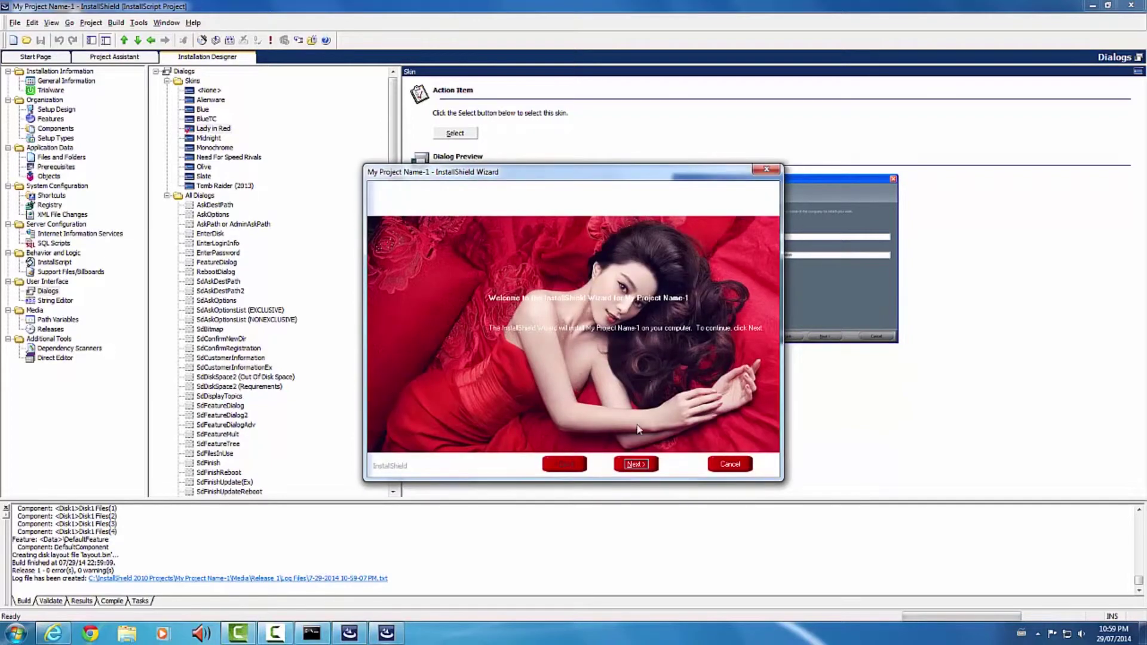
left_click(636, 464)
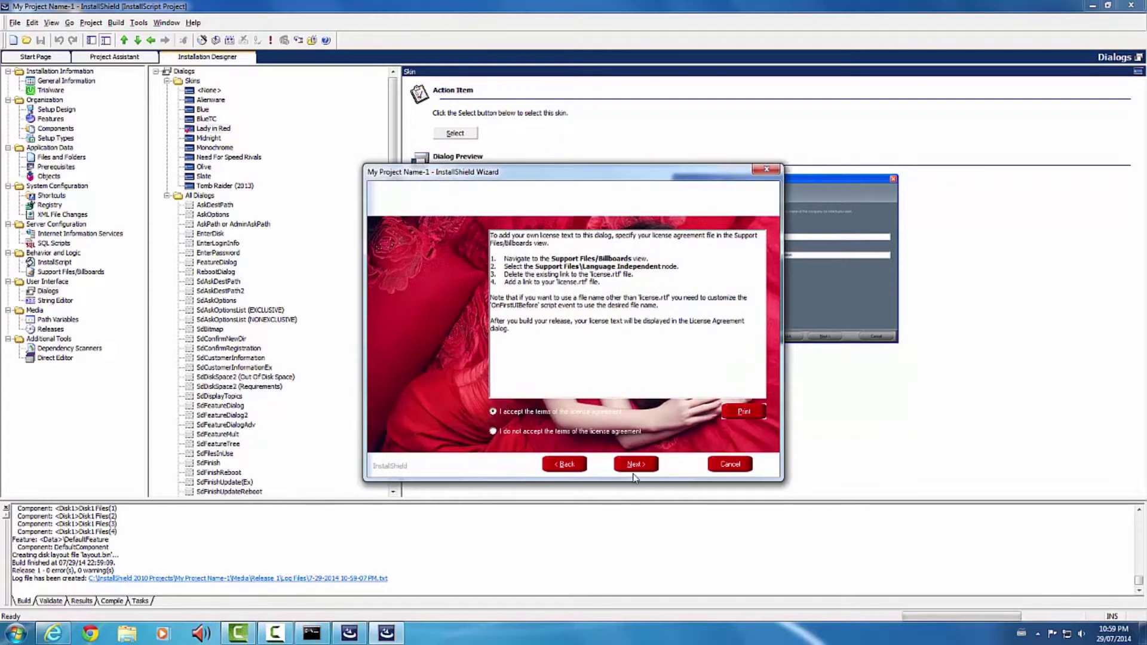
left_click(636, 466)
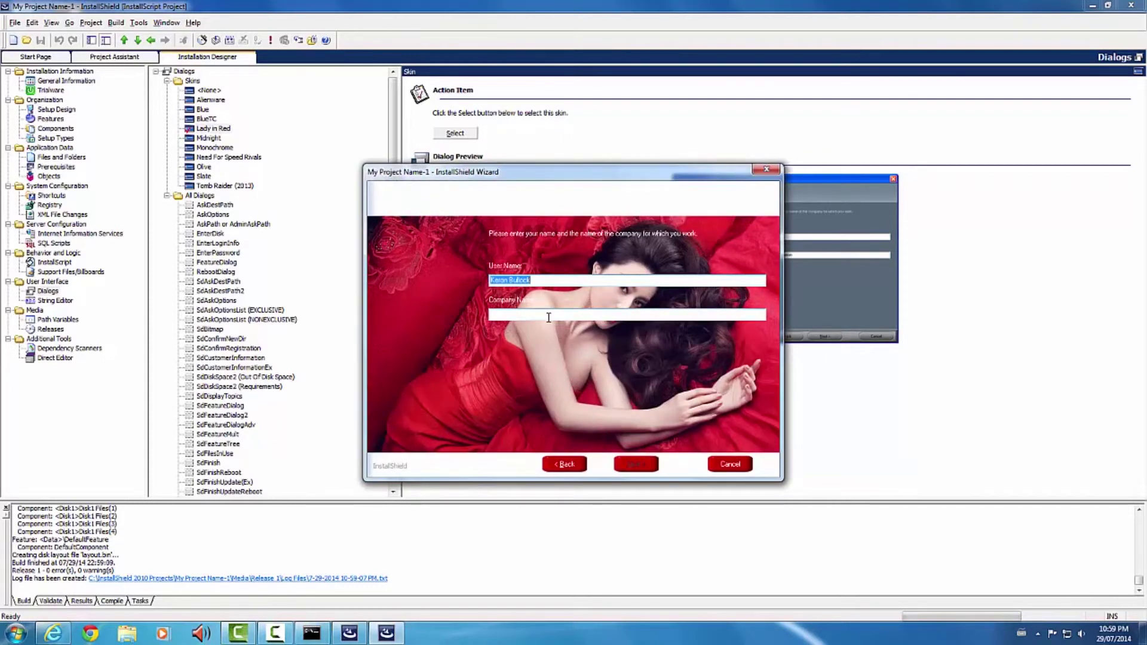
Fill in the company name in the setup wizard and continue with the Complete setup type.
left_click(549, 318)
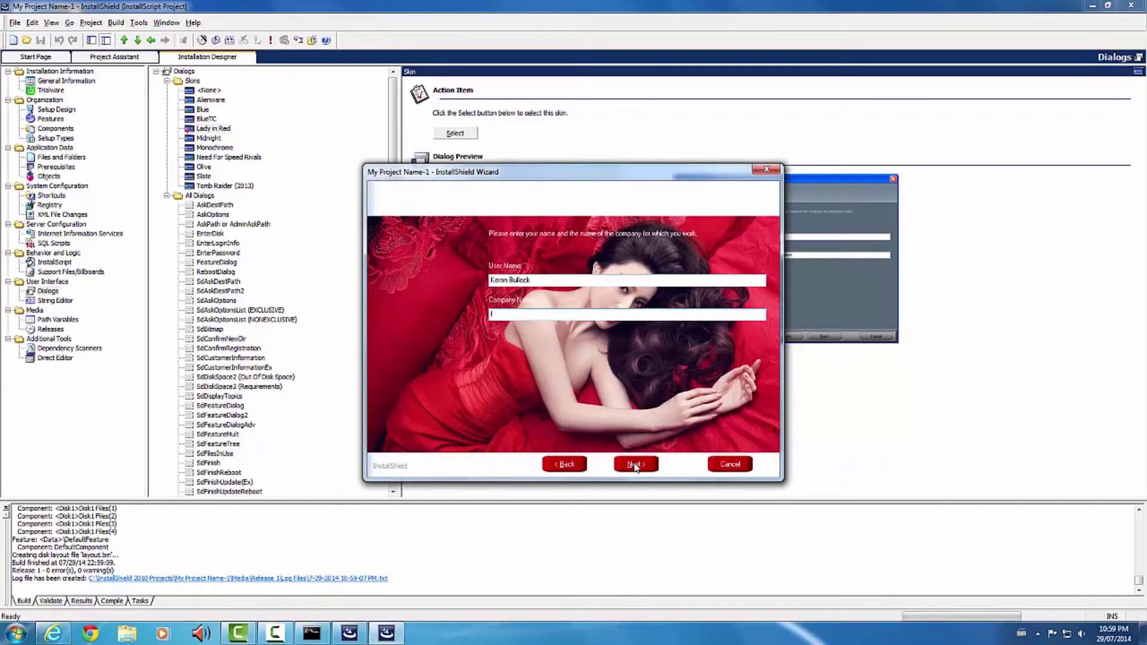
left_click(635, 466)
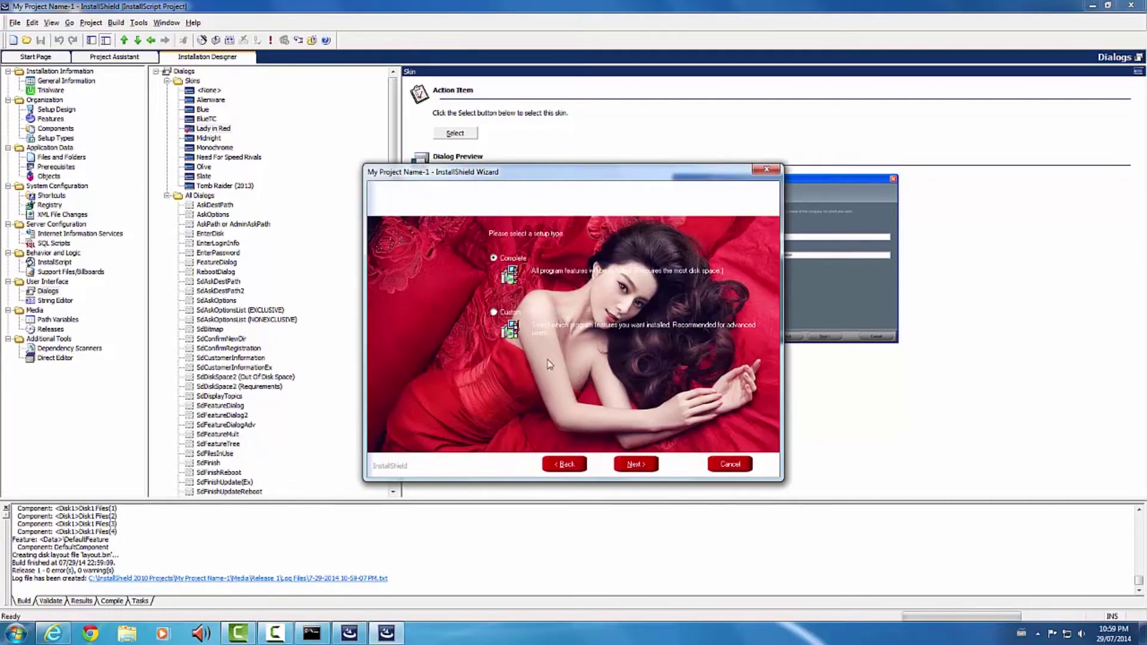
left_click(637, 466)
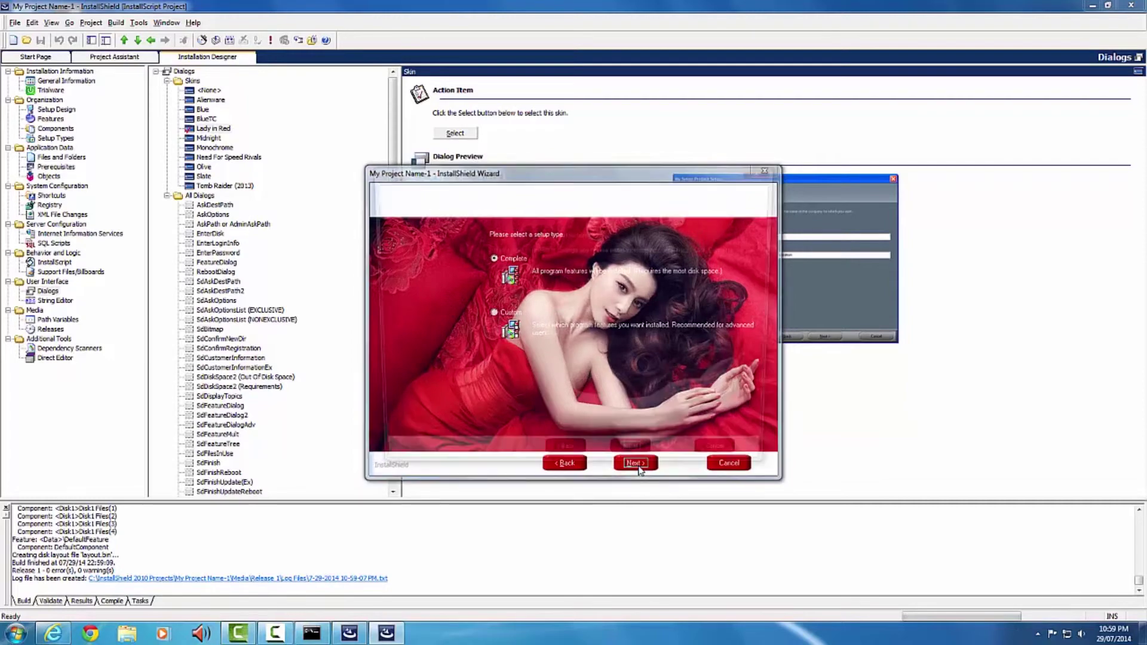
Go back to the setup type page, choose the Custom setup and continue through the destination folder and feature selection pages.
left_click(570, 466)
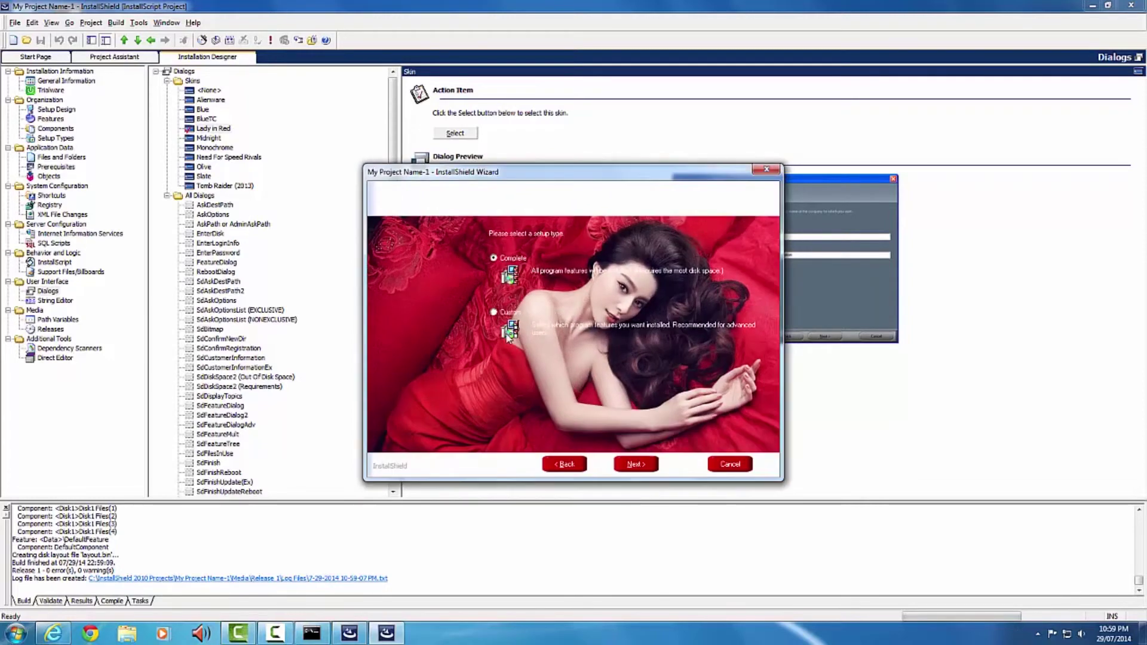
left_click(626, 466)
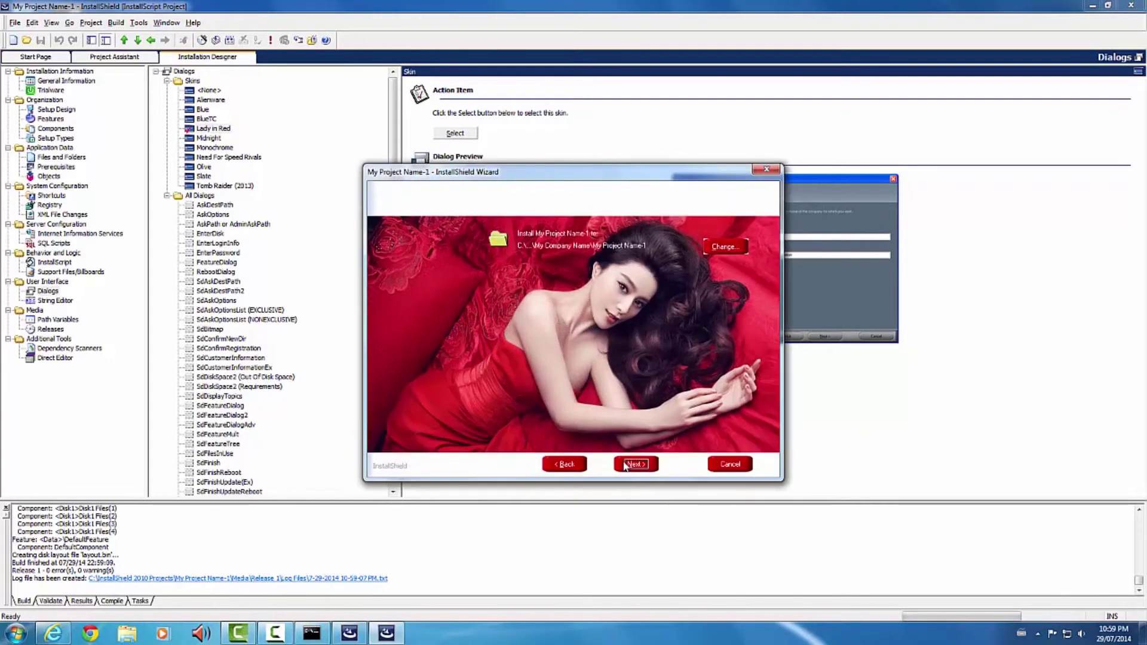
left_click(626, 466)
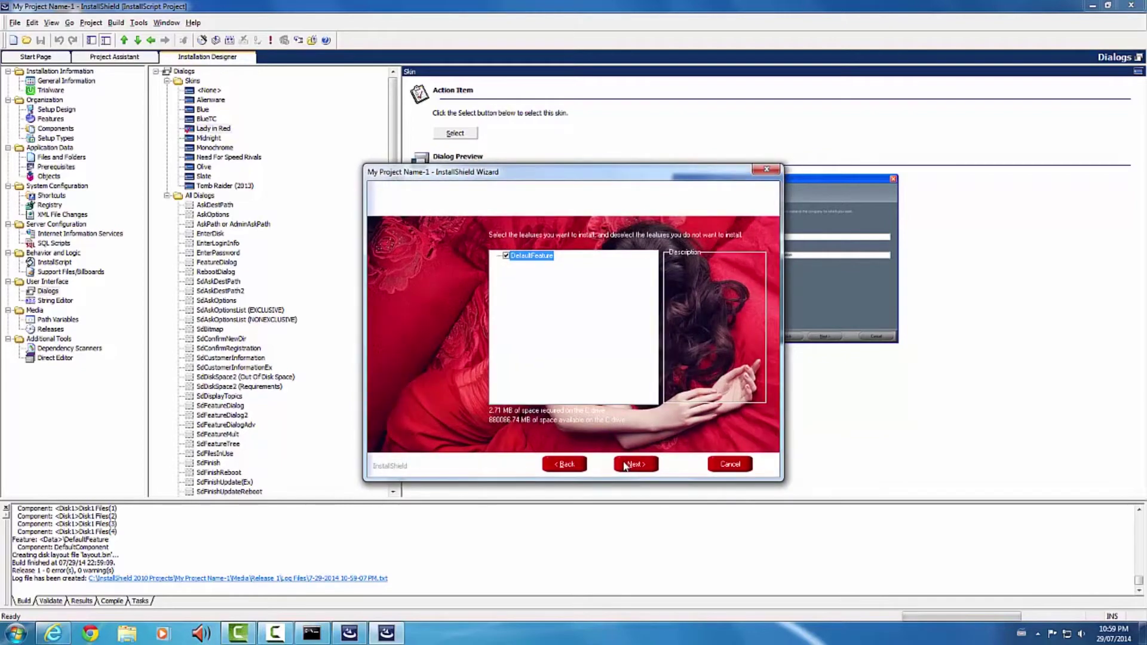
left_click(626, 466)
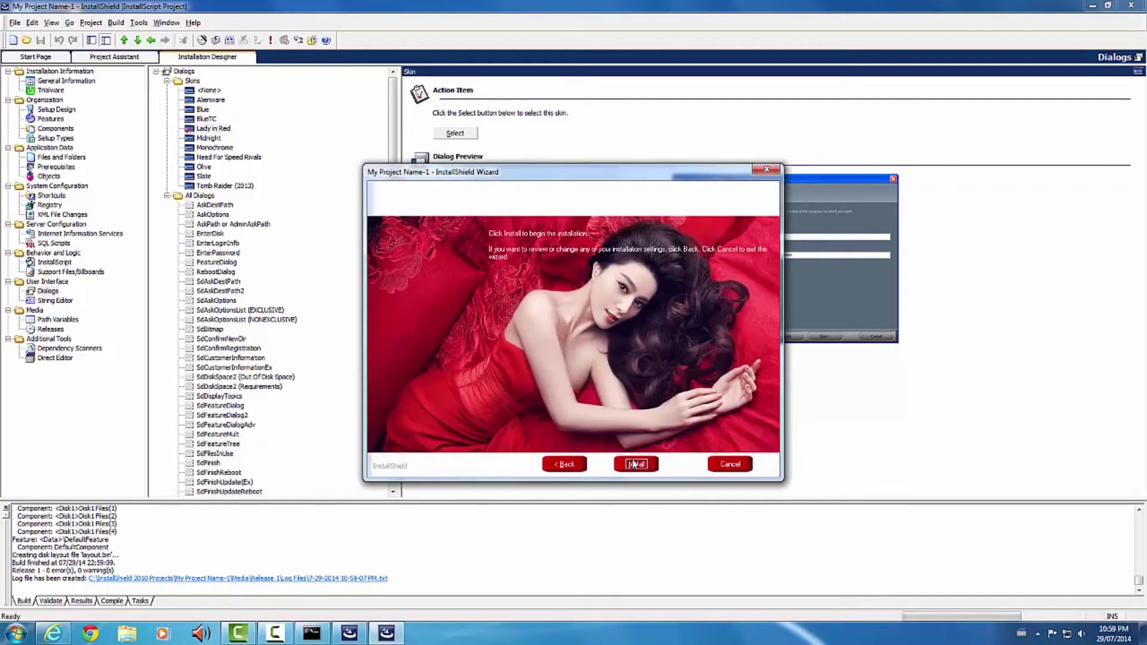
Cancel the setup before installing, exit the setup wizard and minimize the project window to the desktop.
left_click(744, 468)
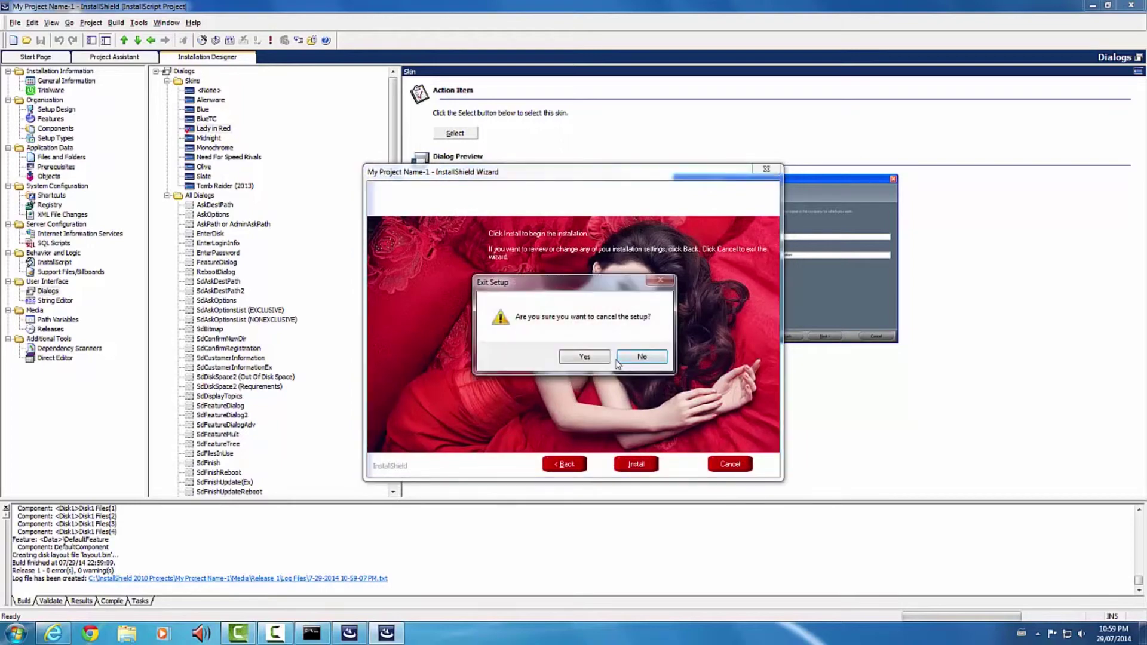
left_click(585, 357)
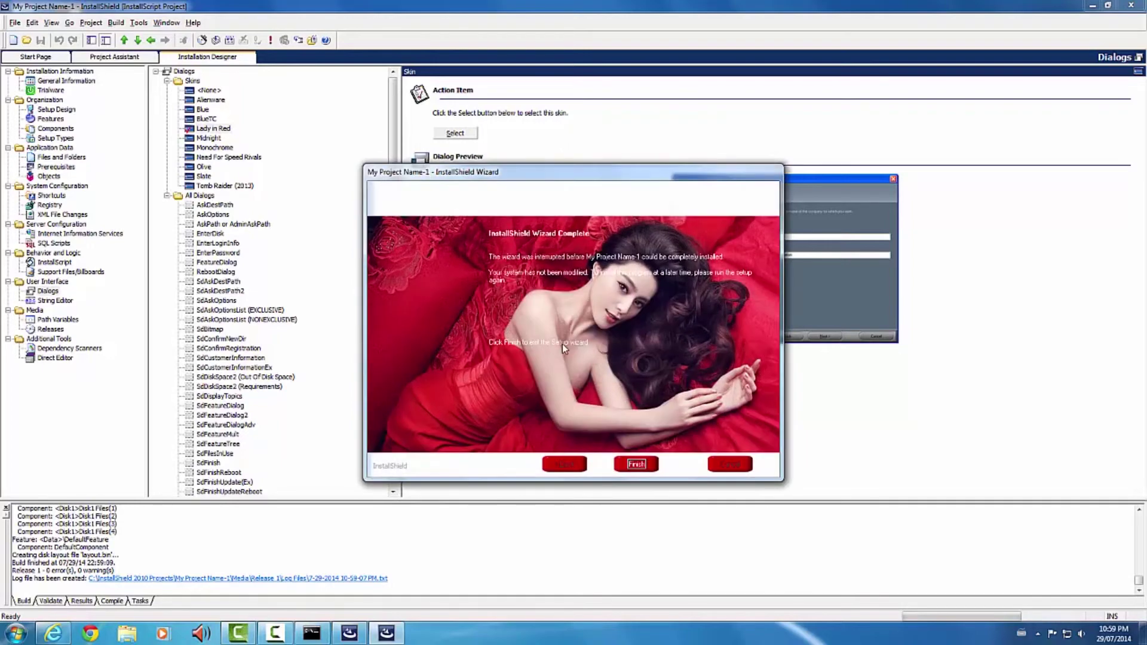
left_click(637, 464)
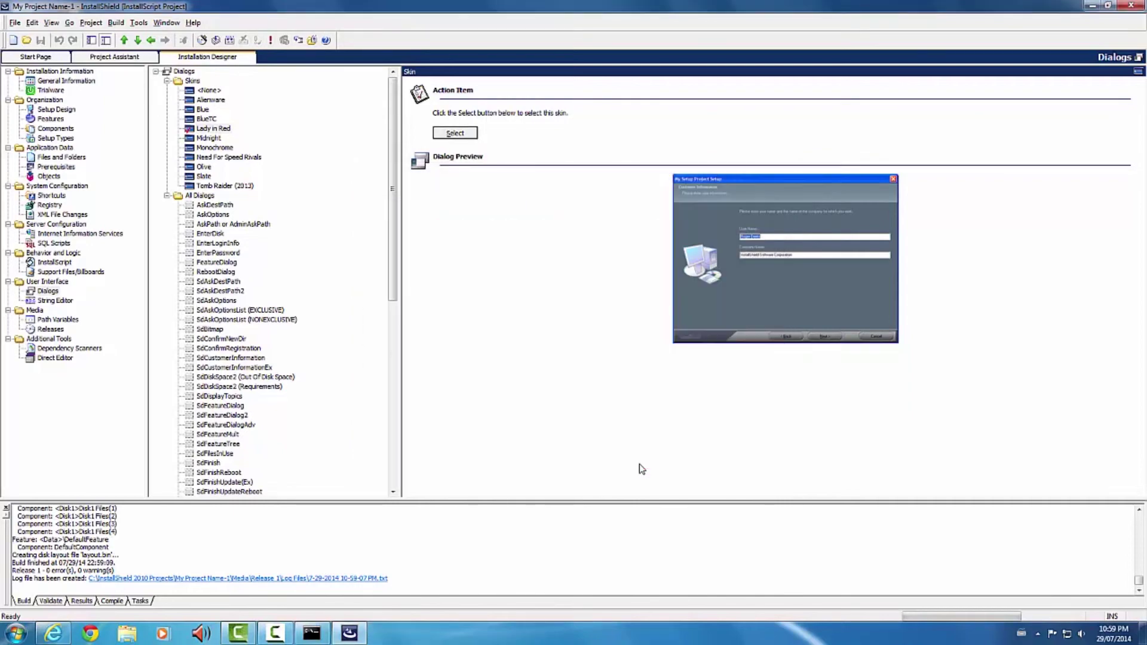
left_click(1092, 5)
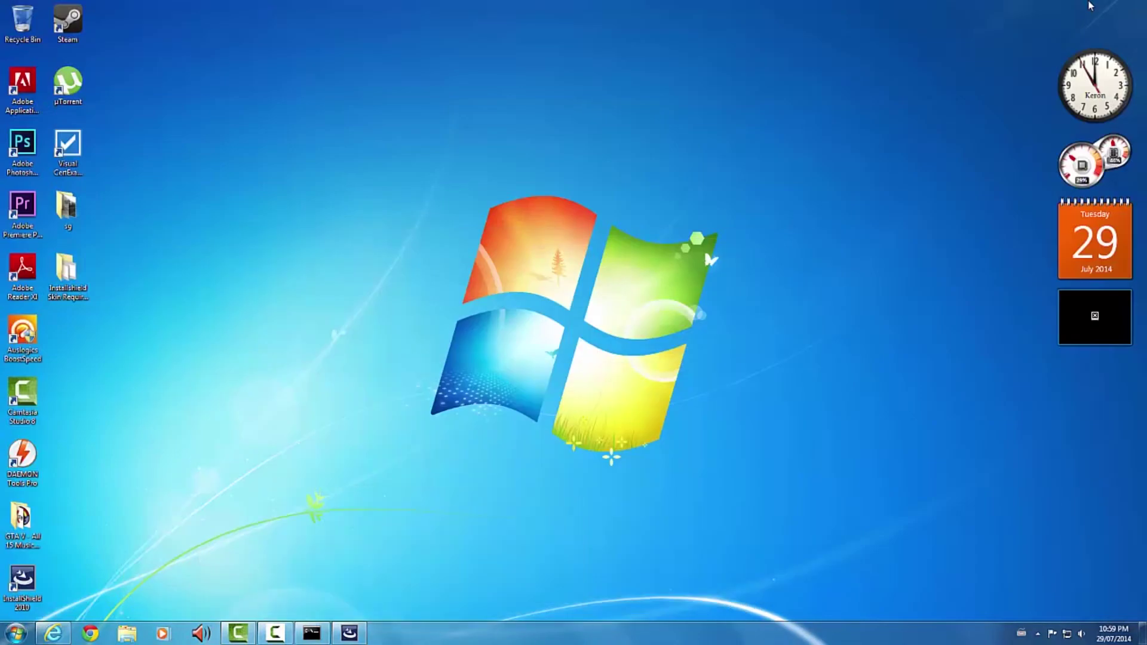